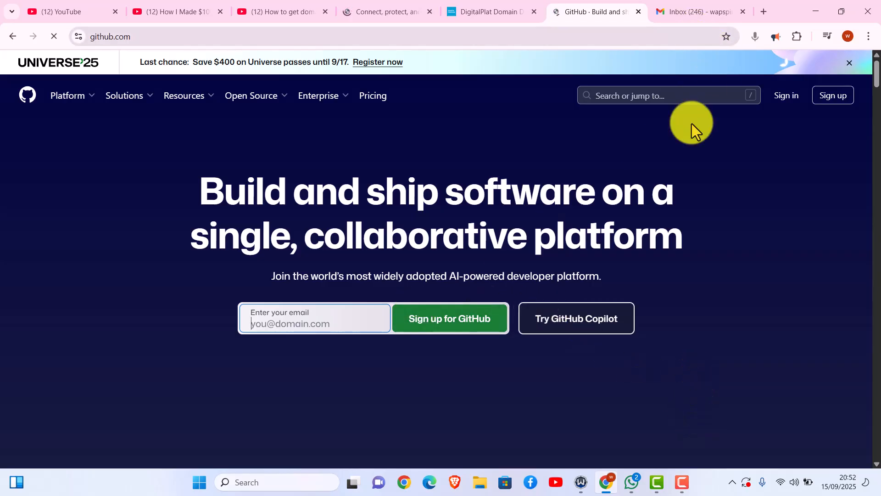
# - Enter the Gmail address in GitHub's 'Enter your email' field to begin sign-up
pyautogui.click(775, 417)
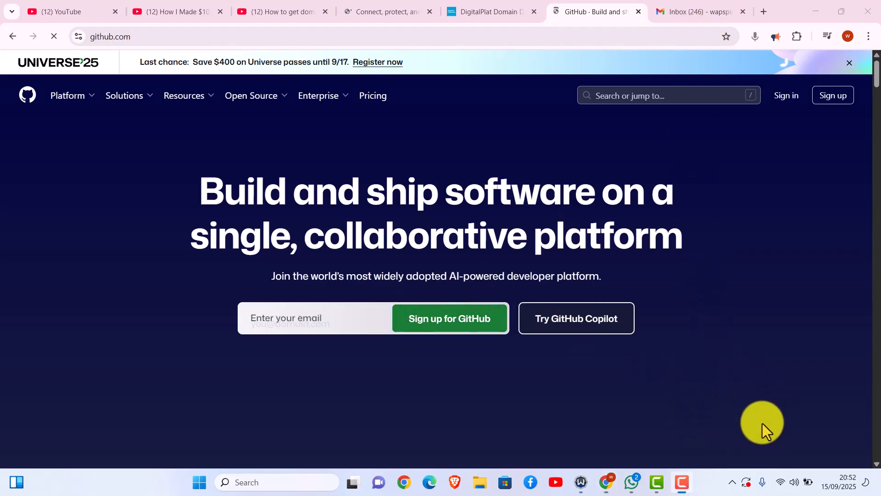
pyautogui.click(313, 316)
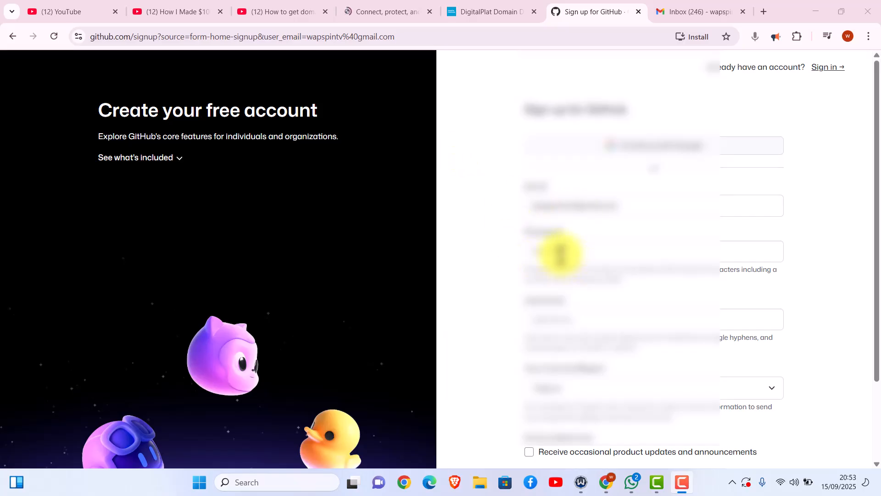
# - Enter a valid account password on the GitHub sign-up form
pyautogui.moveTo(879, 177); pyautogui.dragTo(876, 88)
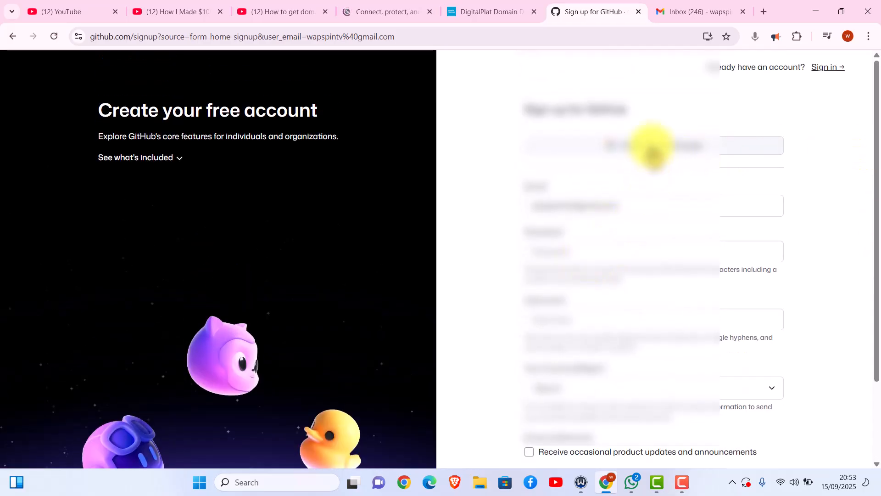
pyautogui.moveTo(877, 202); pyautogui.dragTo(876, 253)
pyautogui.click(572, 183)
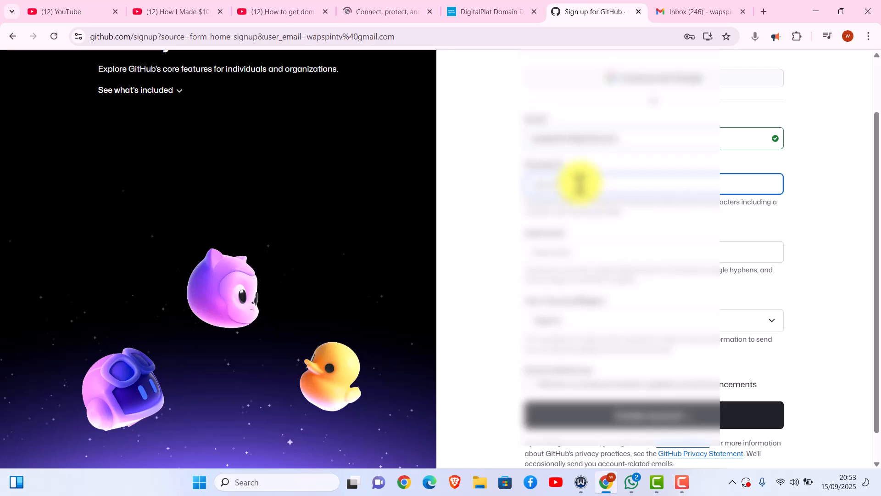
pyautogui.click(784, 415)
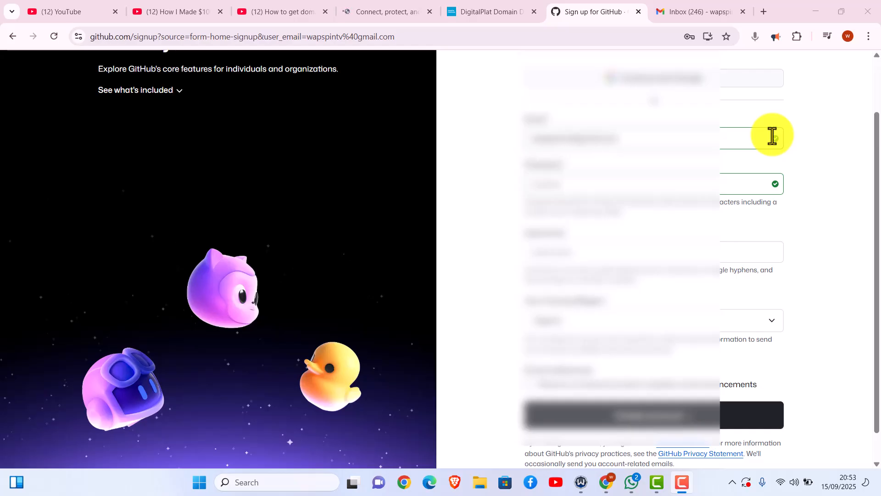
# - Enter a username, correct it after rejection, and opt in to product update emails
pyautogui.click(596, 249)
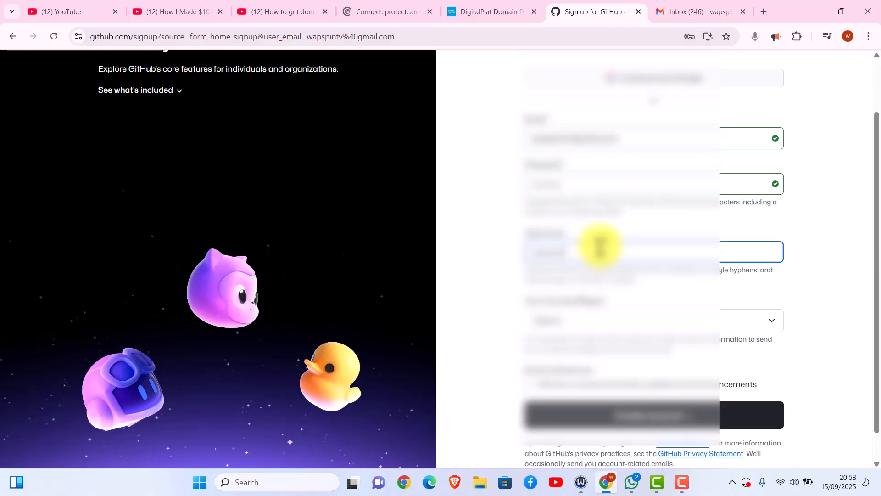
pyautogui.click(559, 283)
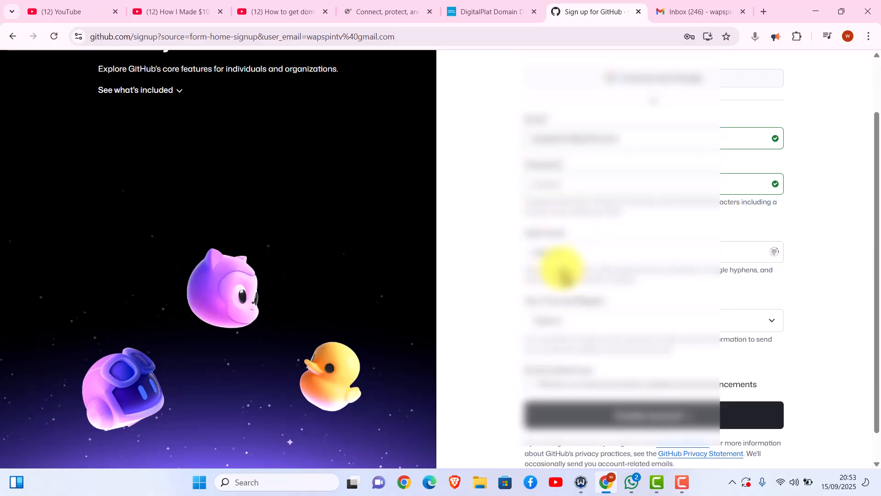
pyautogui.click(574, 248)
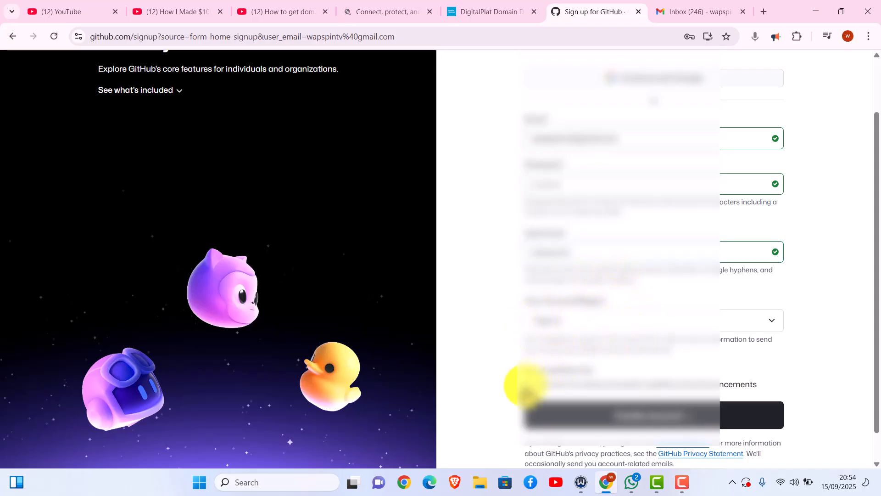
pyautogui.click(529, 384)
pyautogui.scroll(-1, 870, 358)
# - Create the GitHub account, dismiss Chrome's save-password offer, and pass the verification puzzle
pyautogui.click(724, 392)
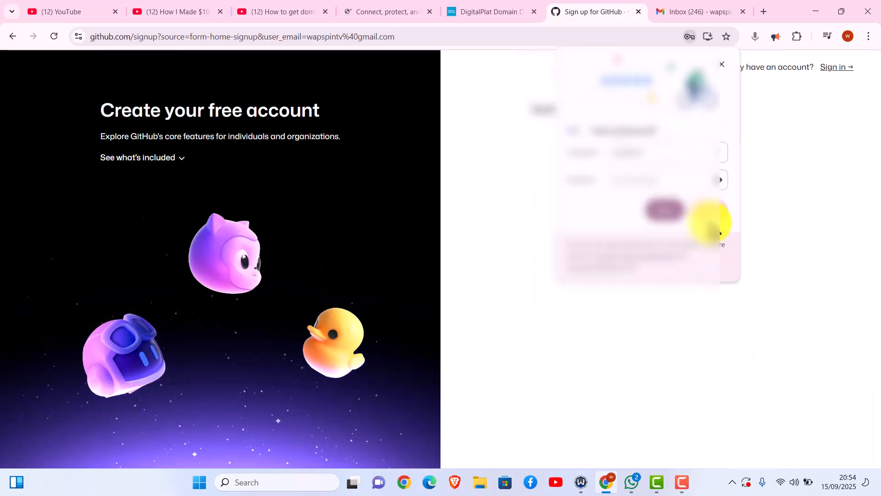
pyautogui.click(667, 212)
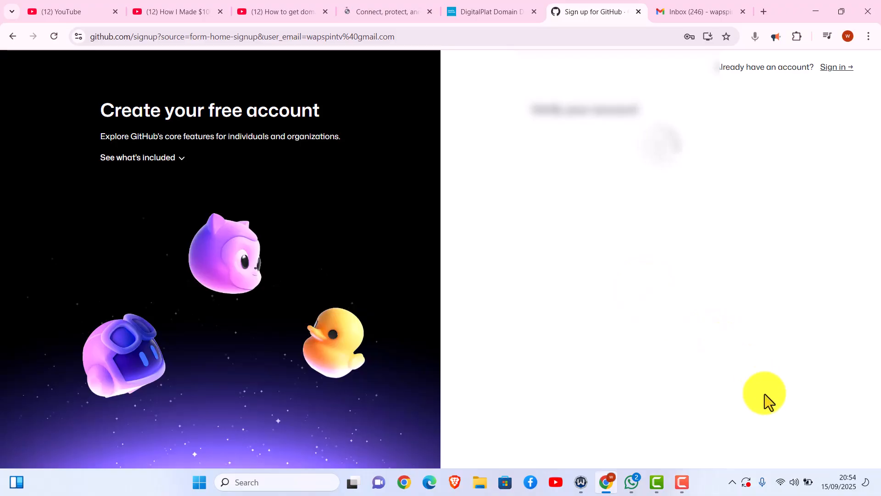
pyautogui.click(772, 416)
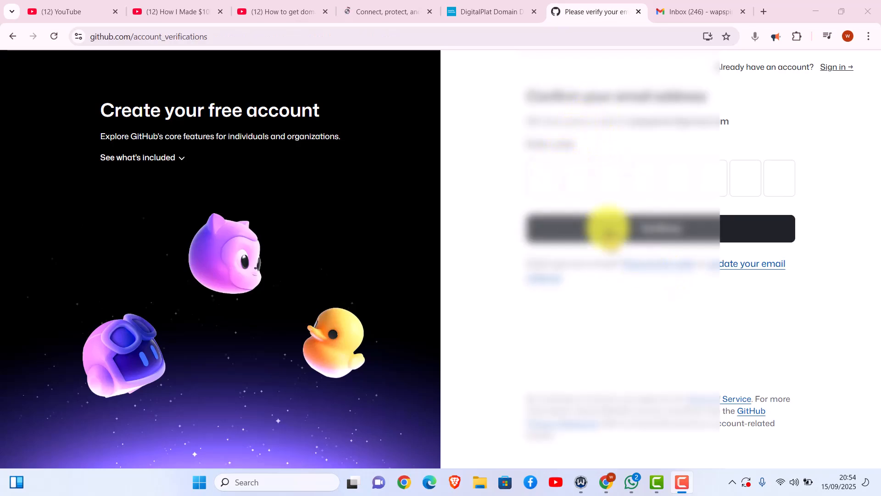
# - Open GitHub's launch-code email in Gmail's Primary inbox and submit that code on GitHub
pyautogui.click(672, 13)
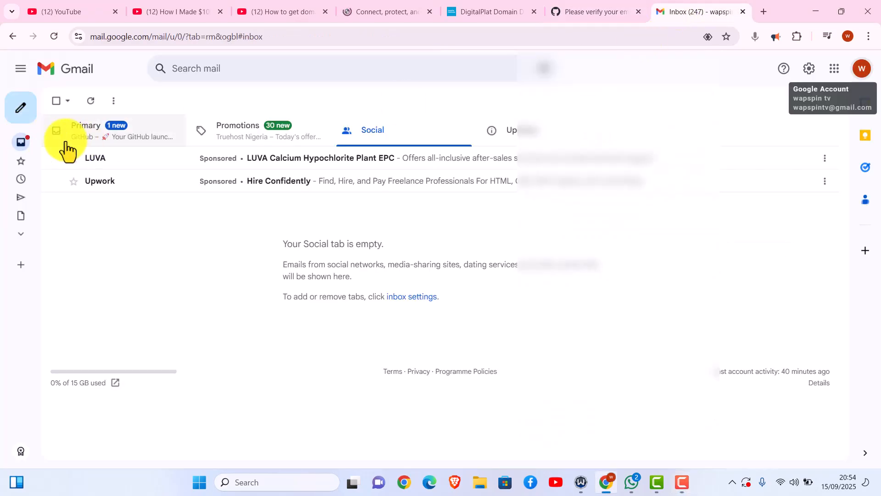
pyautogui.click(21, 69)
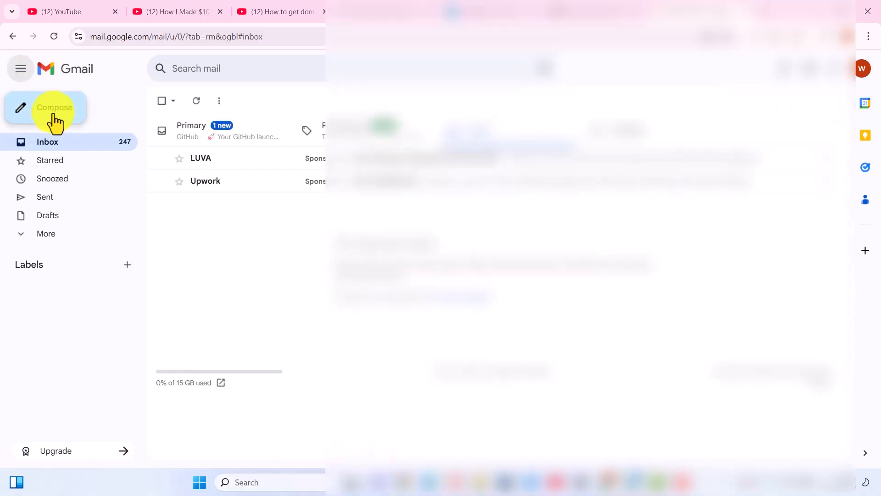
pyautogui.click(73, 142)
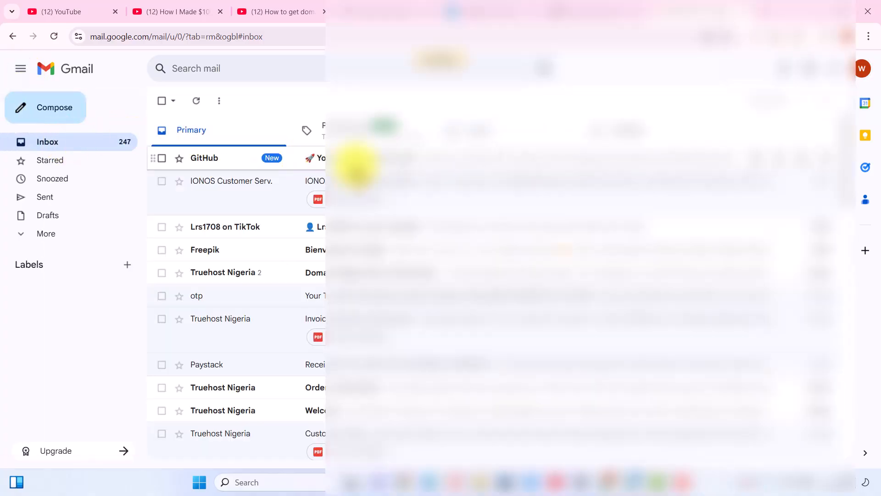
pyautogui.click(357, 167)
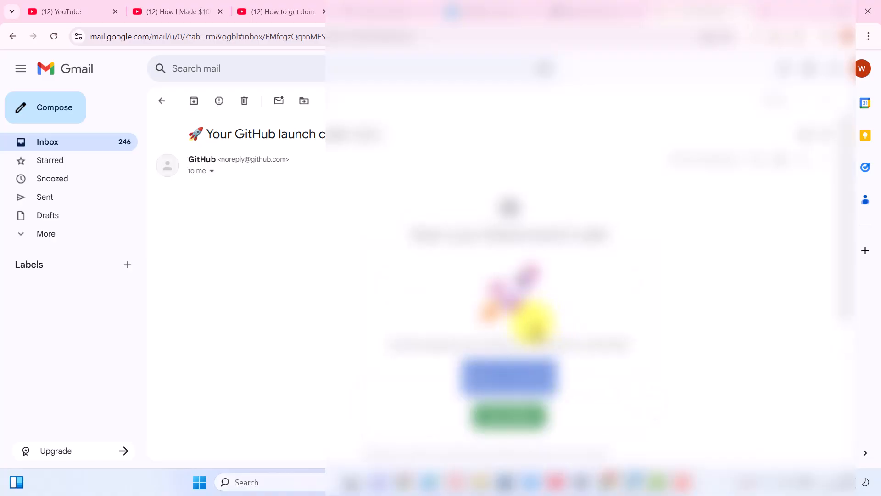
pyautogui.click(613, 11)
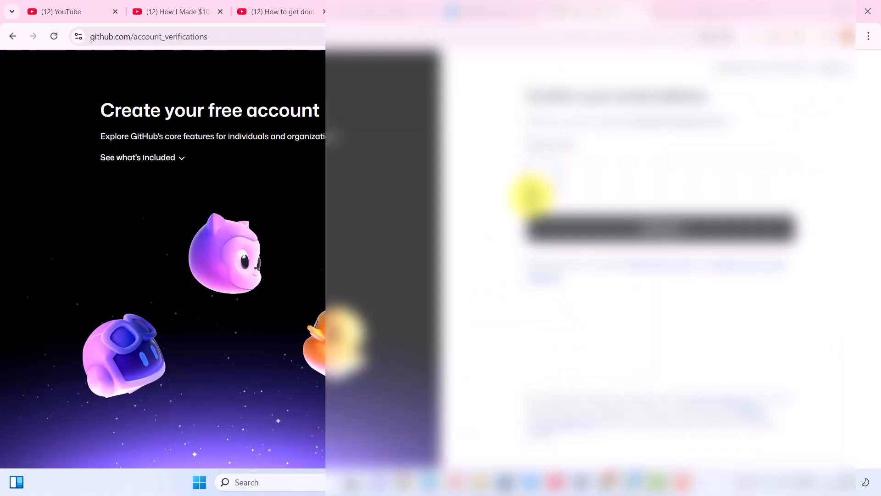
pyautogui.click(693, 223)
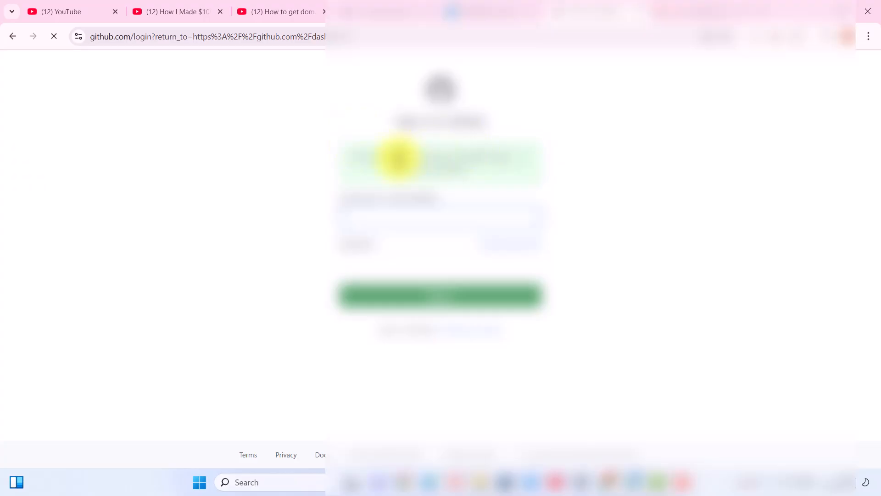
# - Sign in to the new GitHub account, then switch to the Cloudflare homepage tab
pyautogui.click(440, 296)
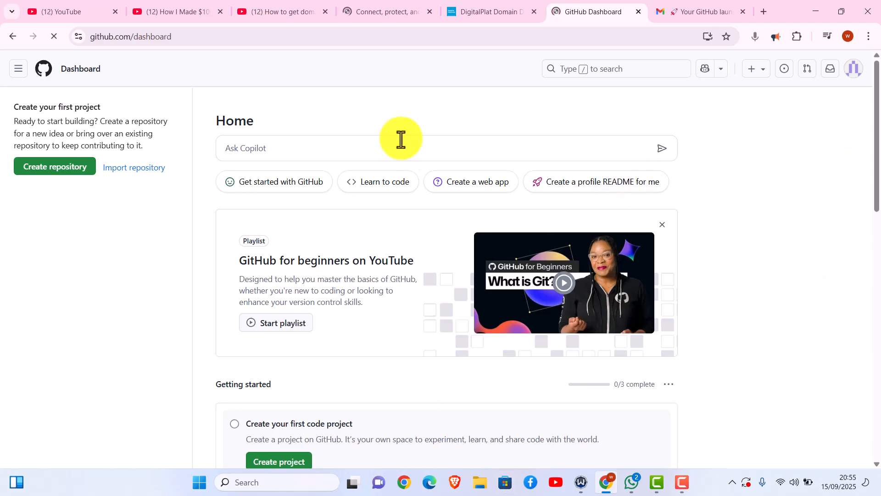
pyautogui.click(399, 11)
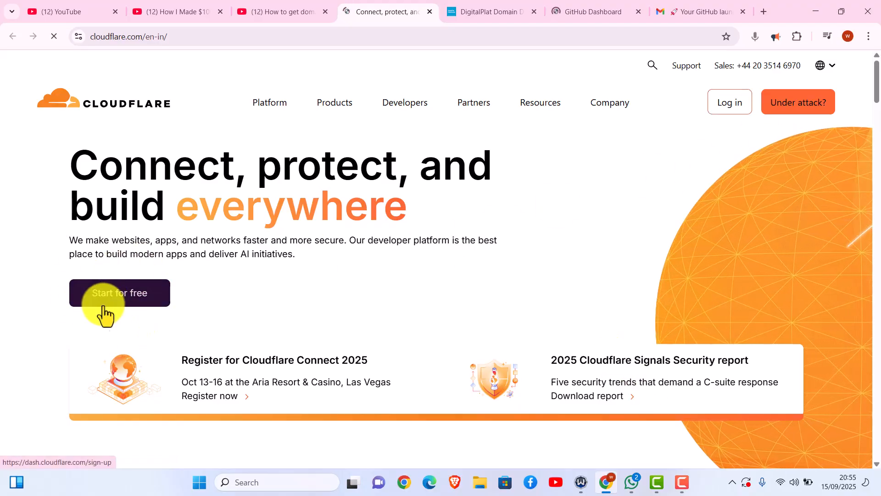
# - Start Cloudflare's free sign-up with 'Start for free' and pass the 'Verify you are human' check
pyautogui.click(128, 301)
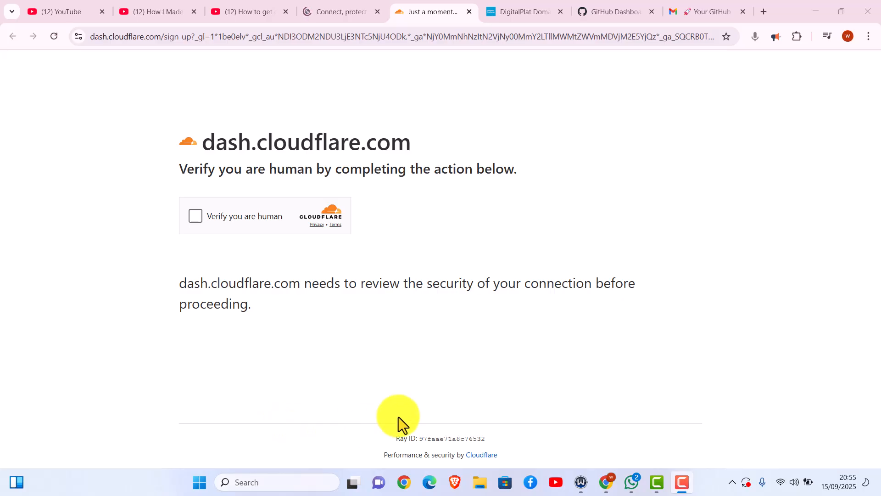
pyautogui.click(191, 218)
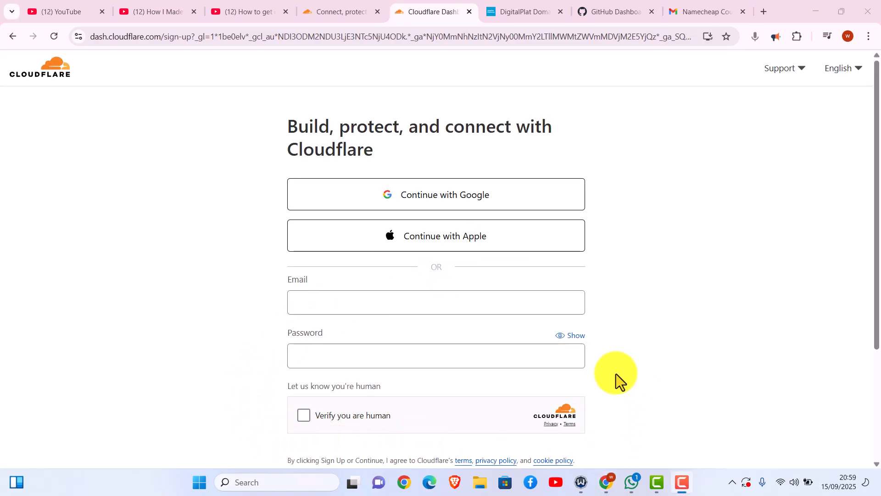
# - Enter the email and a compliant password, submit 'Sign up', and redo the human check
pyautogui.moveTo(878, 118); pyautogui.dragTo(877, 168)
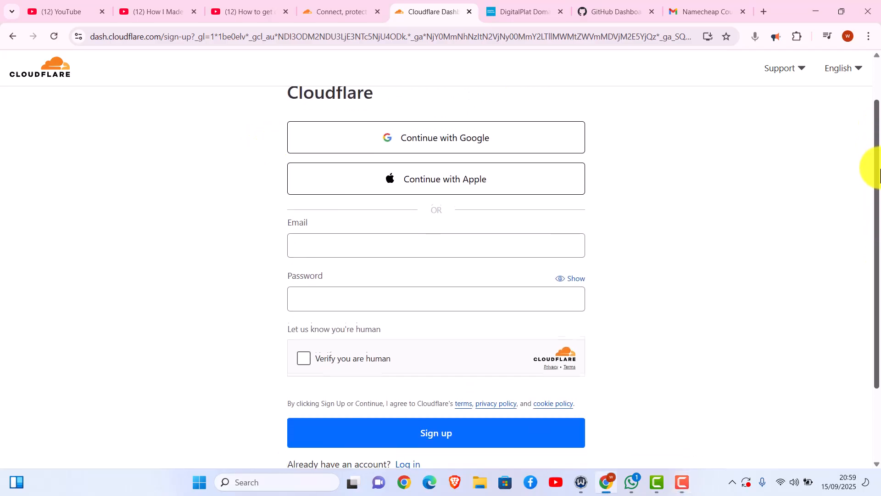
pyautogui.click(342, 244)
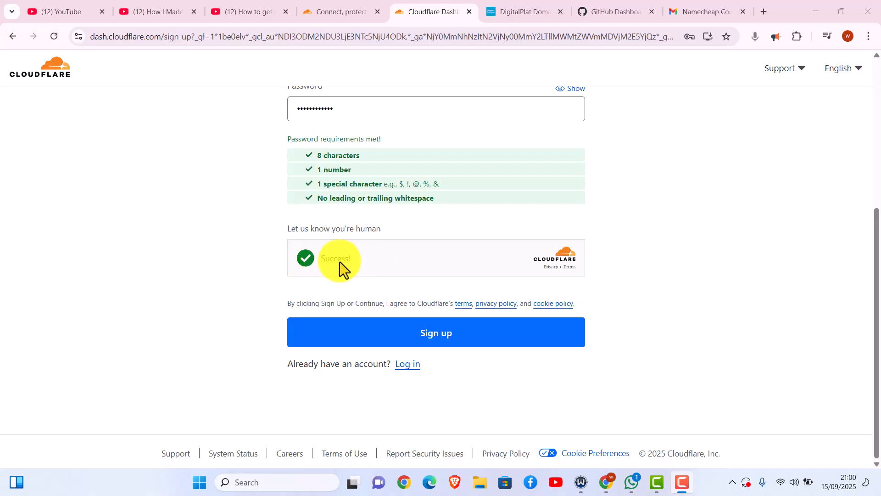
pyautogui.click(446, 334)
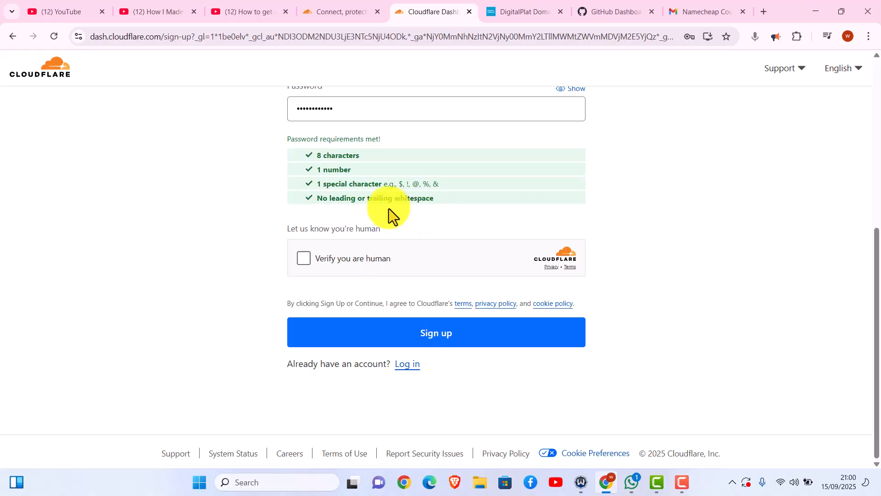
pyautogui.click(305, 258)
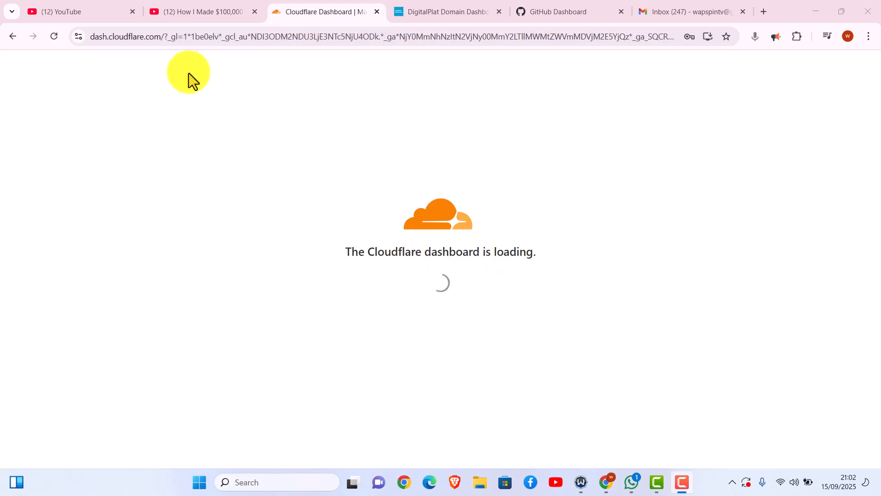
# - Confirm the Cloudflare email via the '[Action required] Verify your email address' message in Gmail
pyautogui.click(681, 13)
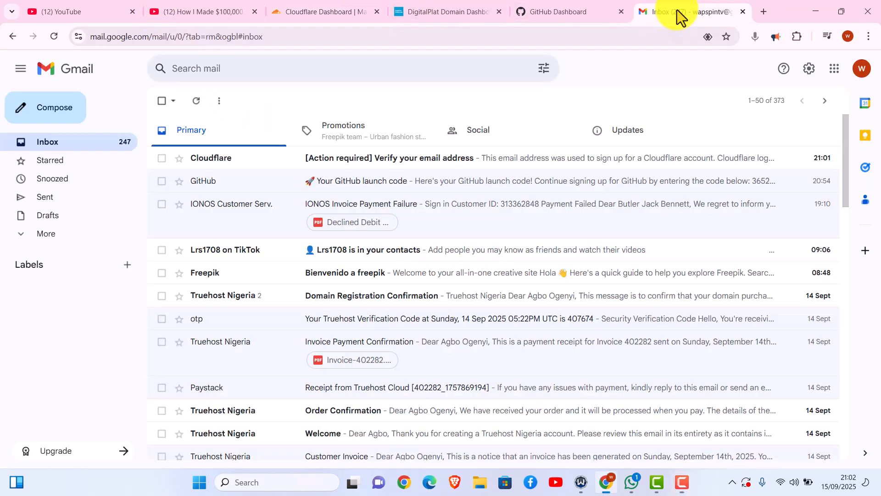
pyautogui.click(365, 157)
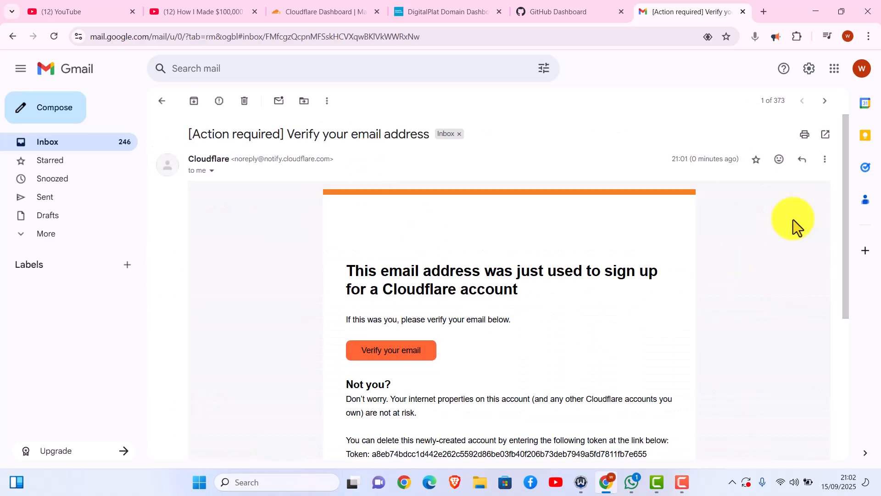
pyautogui.scroll(-4, 826, 260)
pyautogui.scroll(1, 822, 276)
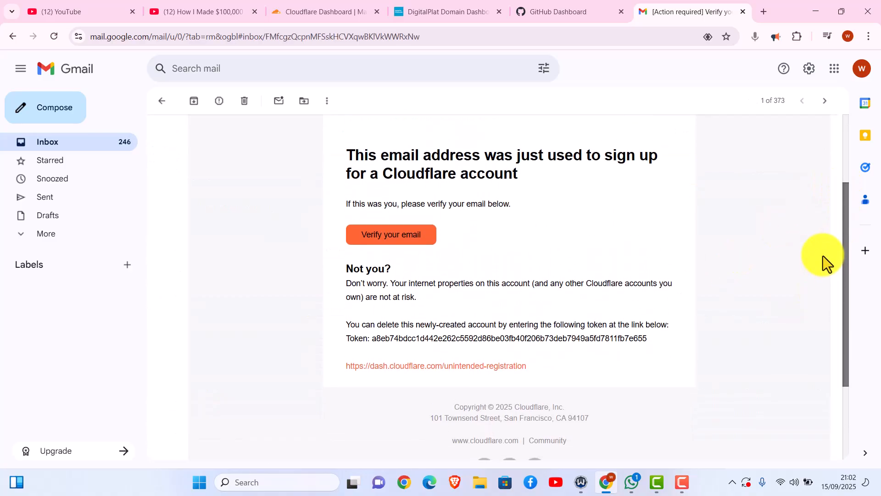
pyautogui.scroll(1, 823, 255)
pyautogui.click(413, 263)
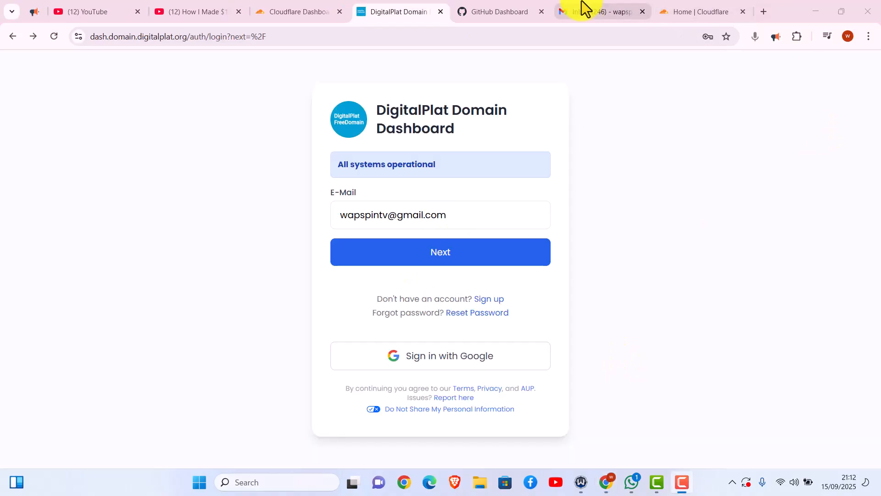
# - View Cloudflare's welcome page, then empty the pre-filled E-Mail field on DigitalPlat's login form
pyautogui.click(664, 13)
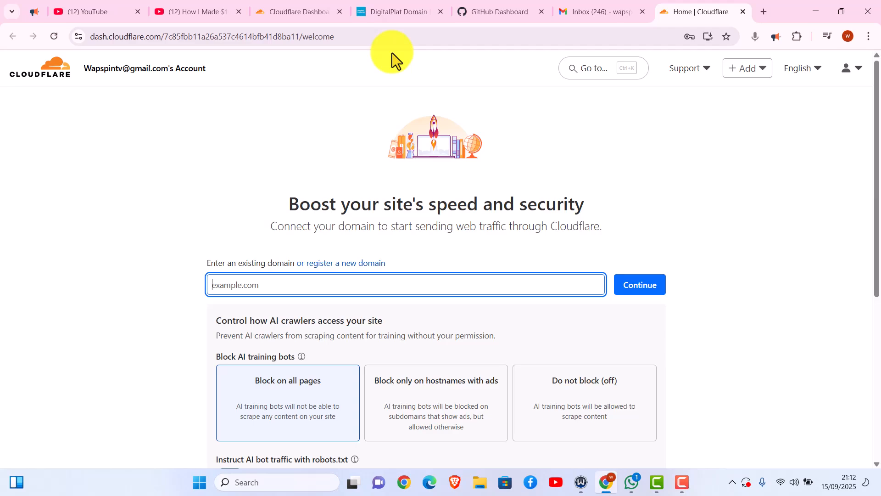
pyautogui.click(390, 11)
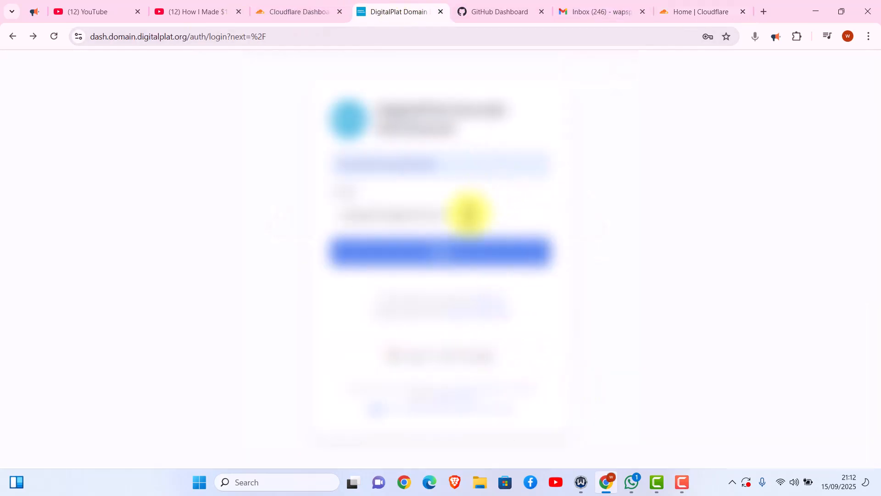
pyautogui.tripleClick(469, 215)
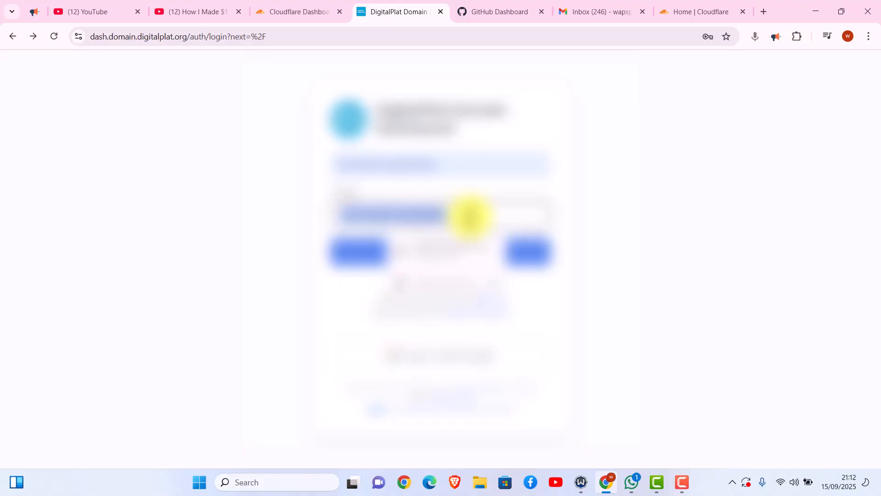
pyautogui.press('BackSpace')
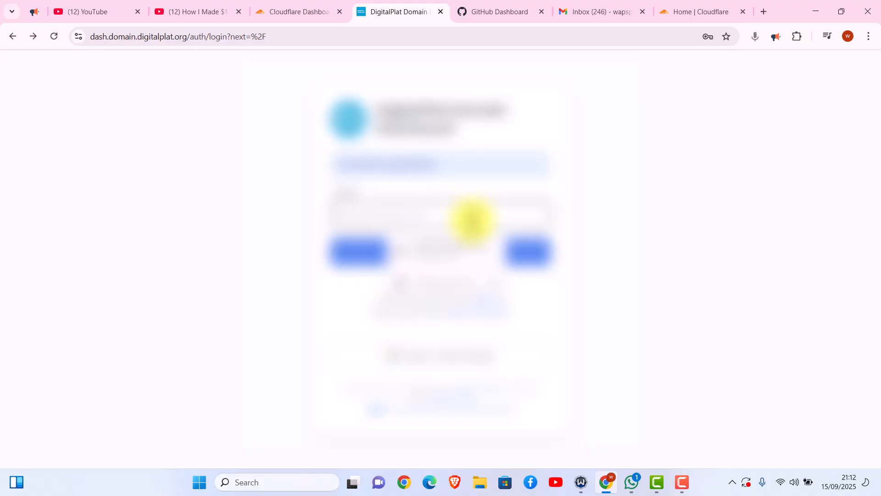
pyautogui.click(577, 285)
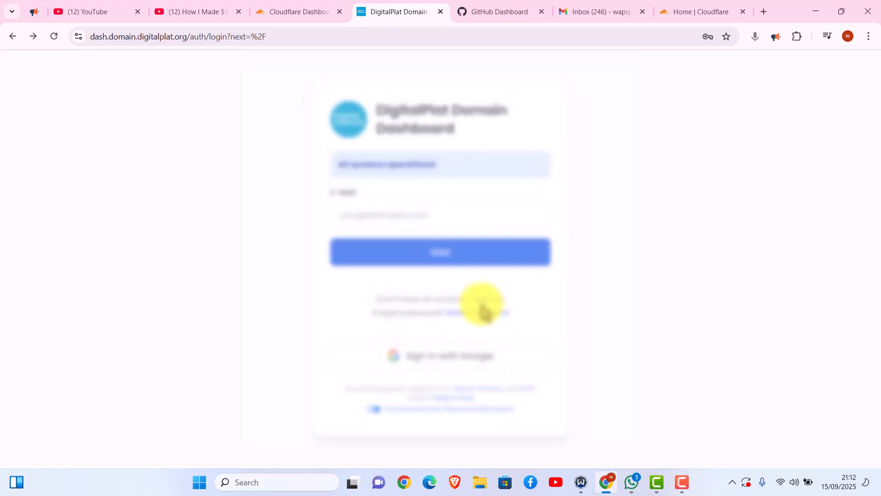
# - Open DigitalPlat's registration form and fill in the username and legal full name
pyautogui.click(486, 309)
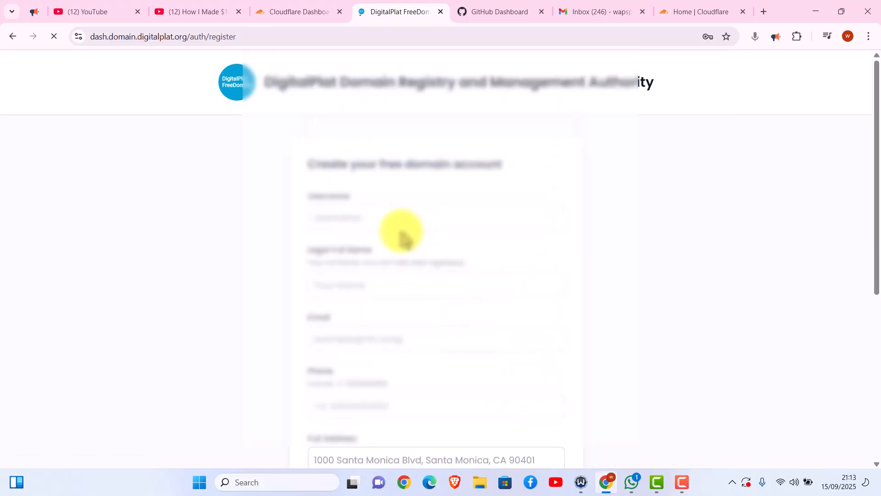
pyautogui.click(394, 218)
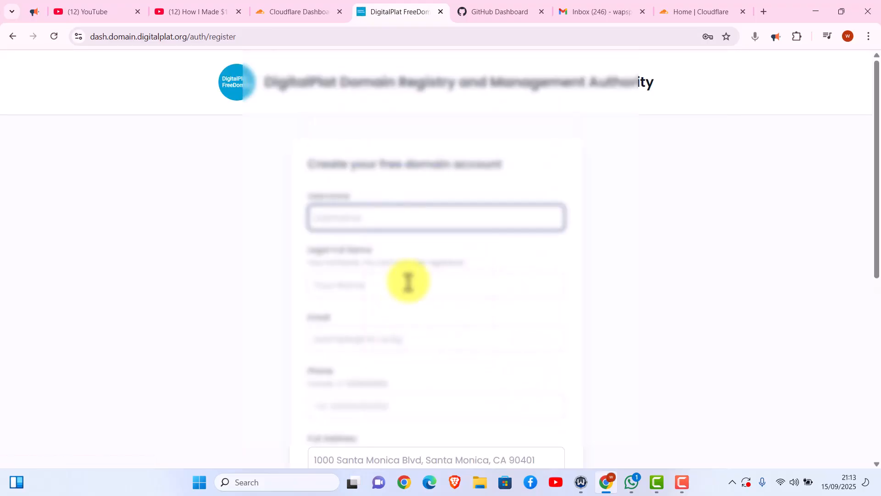
pyautogui.click(399, 213)
pyautogui.click(416, 331)
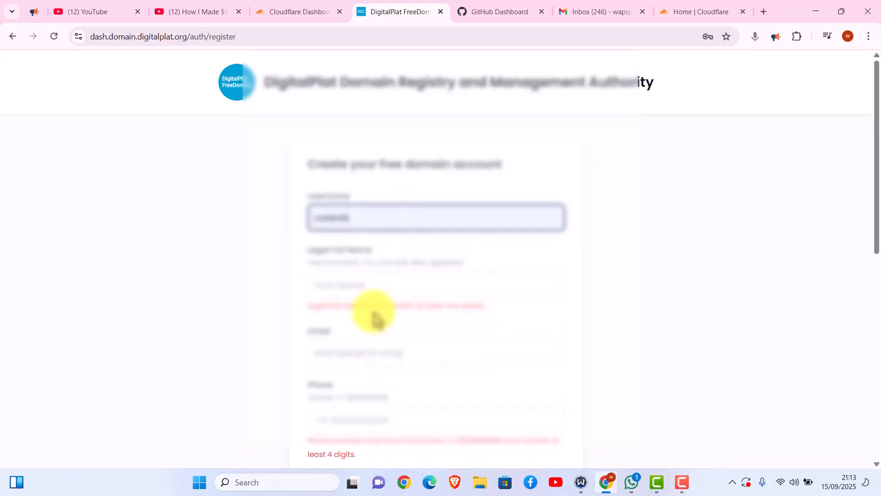
pyautogui.click(366, 287)
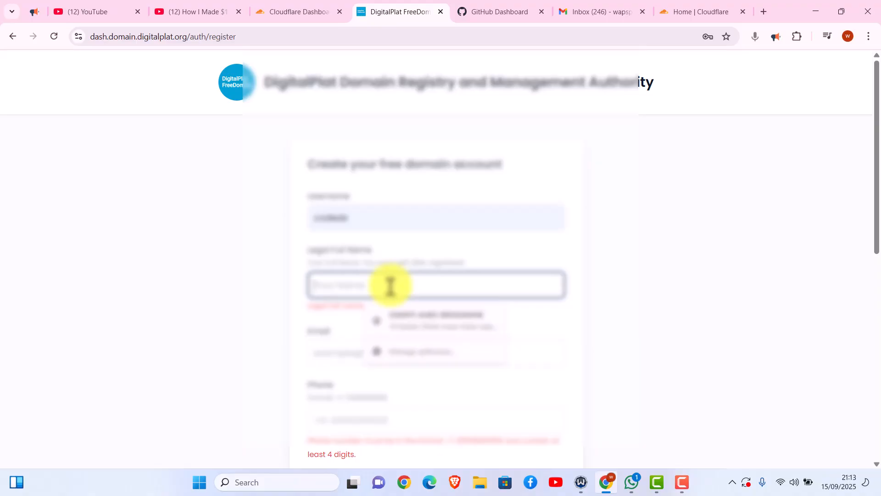
pyautogui.hotkey('ctrl', 'v')
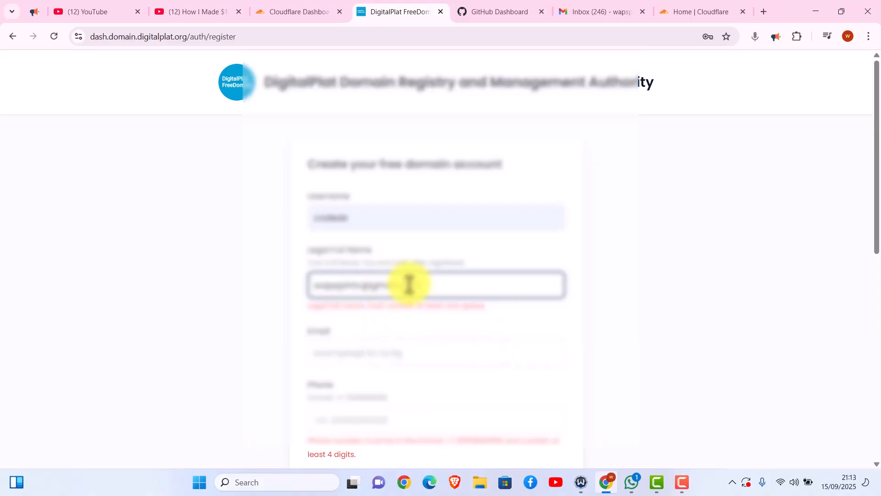
pyautogui.hotkey('ctrl', 'a')
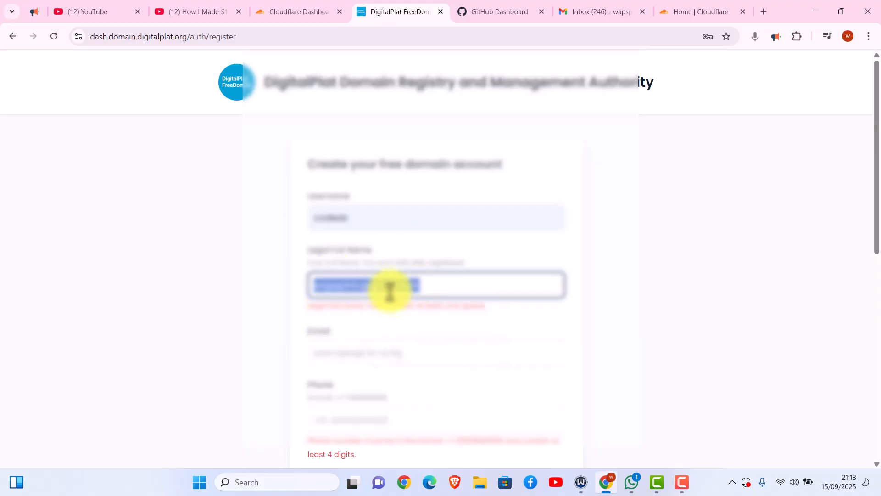
pyautogui.write('ab')
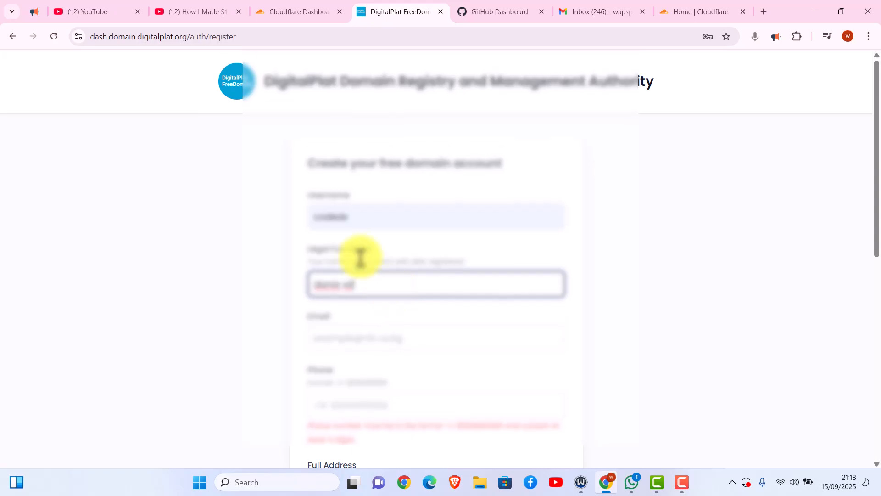
# - Fill the email from a saved suggestion and enter the phone number
pyautogui.scroll(-1, 356, 341)
pyautogui.click(366, 281)
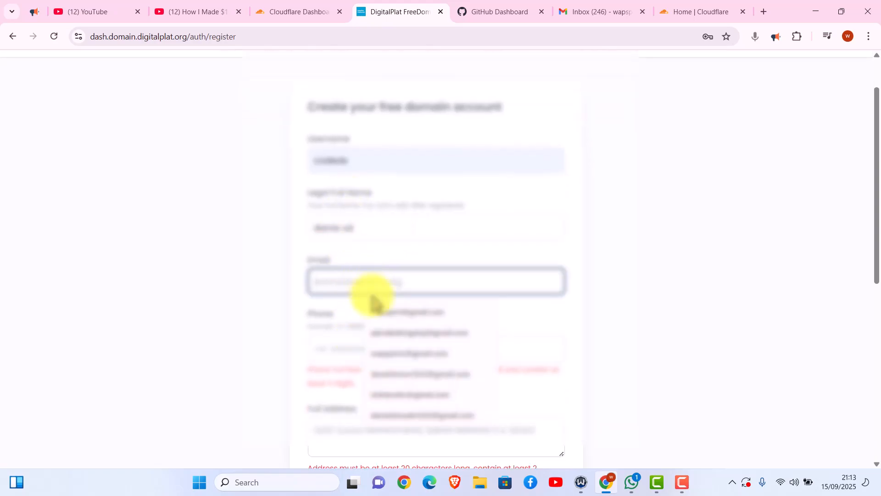
pyautogui.click(379, 311)
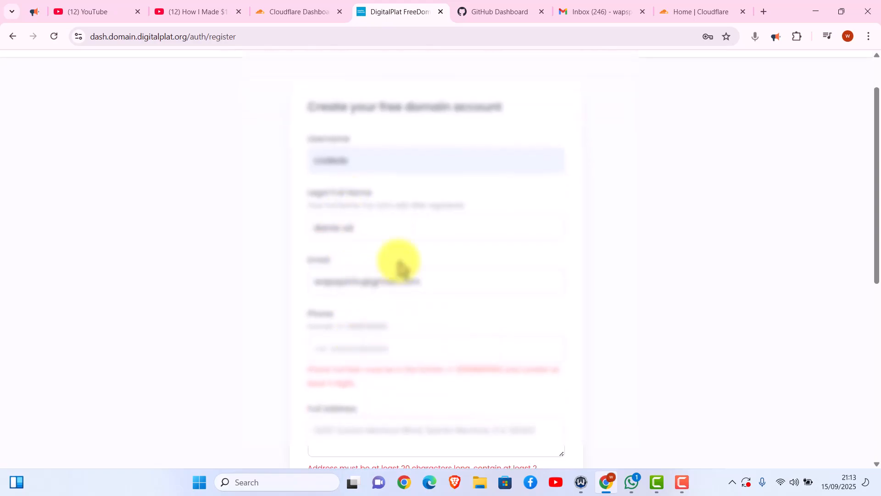
pyautogui.click(388, 340)
pyautogui.click(381, 327)
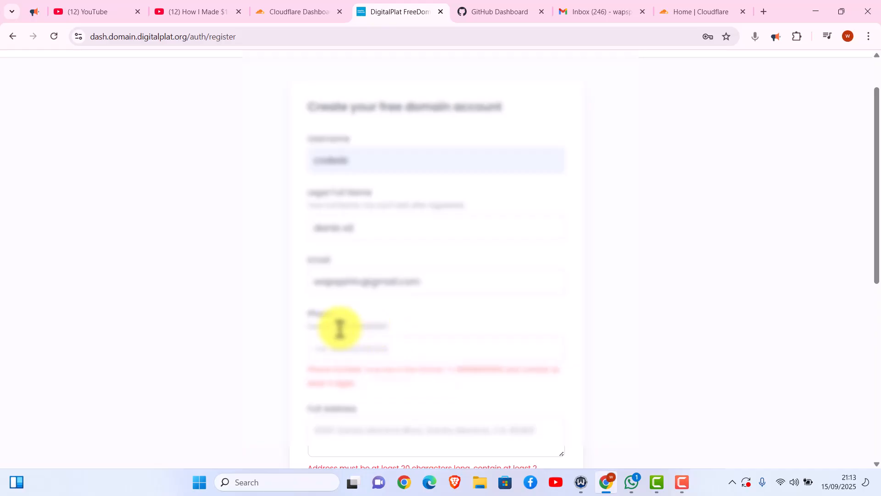
pyautogui.moveTo(342, 328); pyautogui.dragTo(375, 350)
pyautogui.click(339, 324)
pyautogui.click(415, 334)
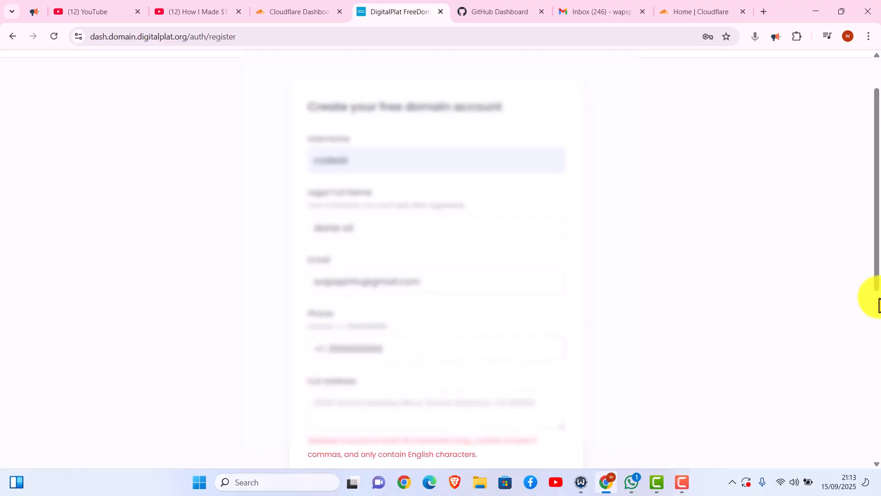
pyautogui.scroll(-3, 870, 275)
# - Fill in the full address from the saved address suggestions
pyautogui.click(446, 258)
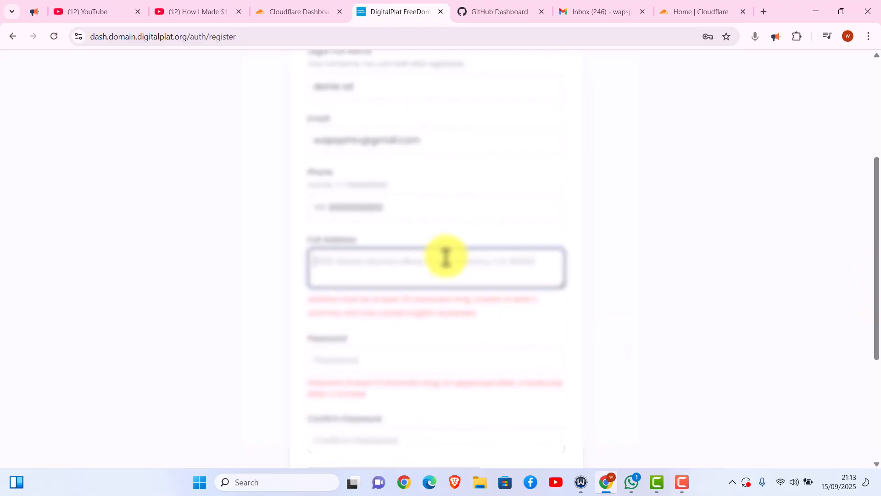
pyautogui.click(437, 302)
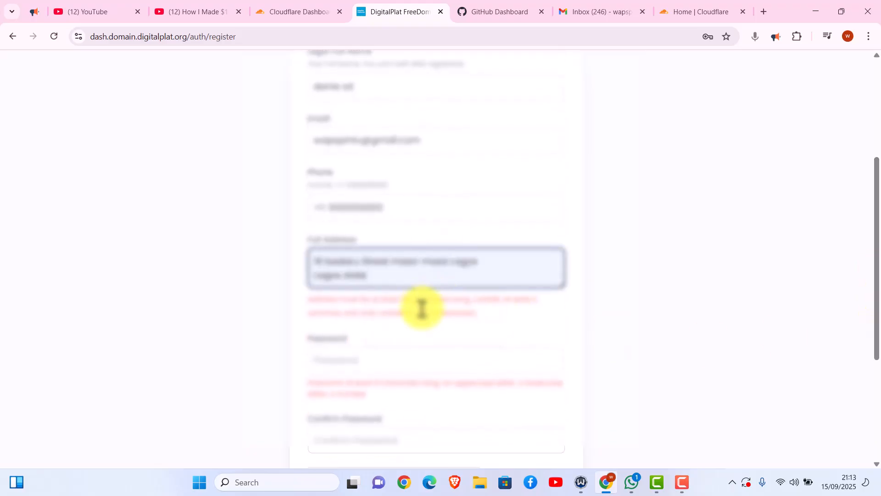
pyautogui.click(421, 262)
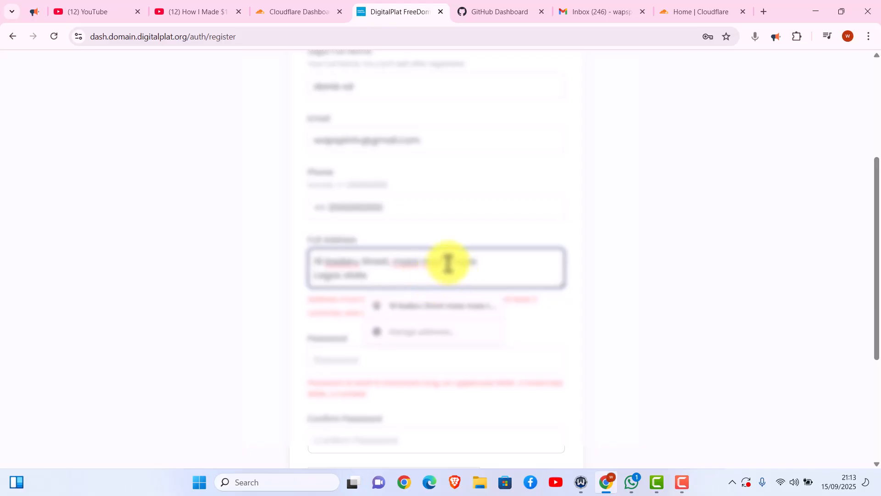
pyautogui.click(516, 305)
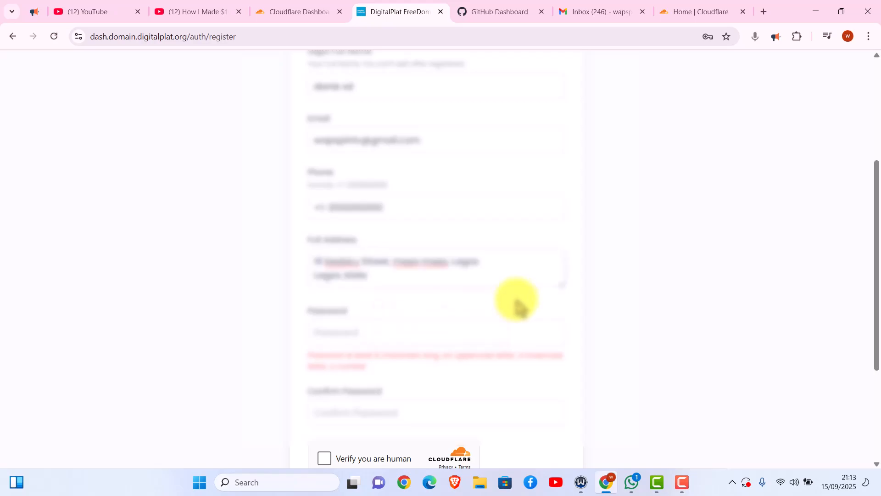
# - Enter the account password and its confirmation
pyautogui.click(448, 331)
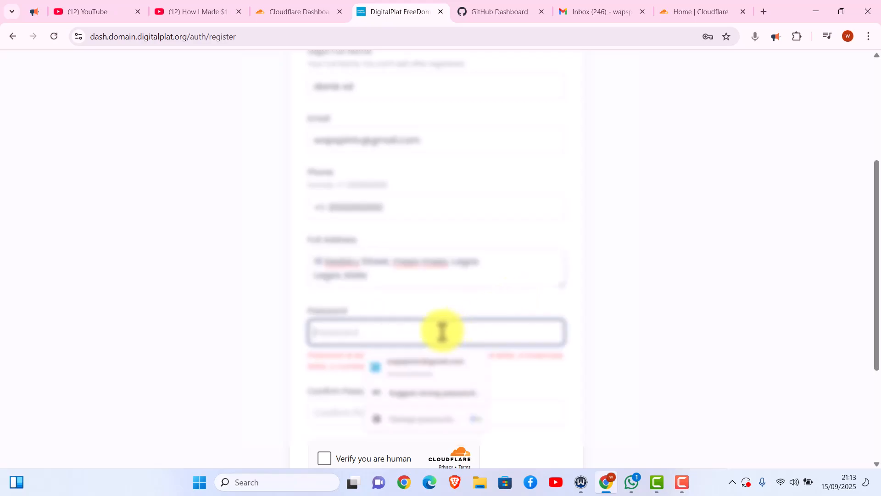
pyautogui.write('a')
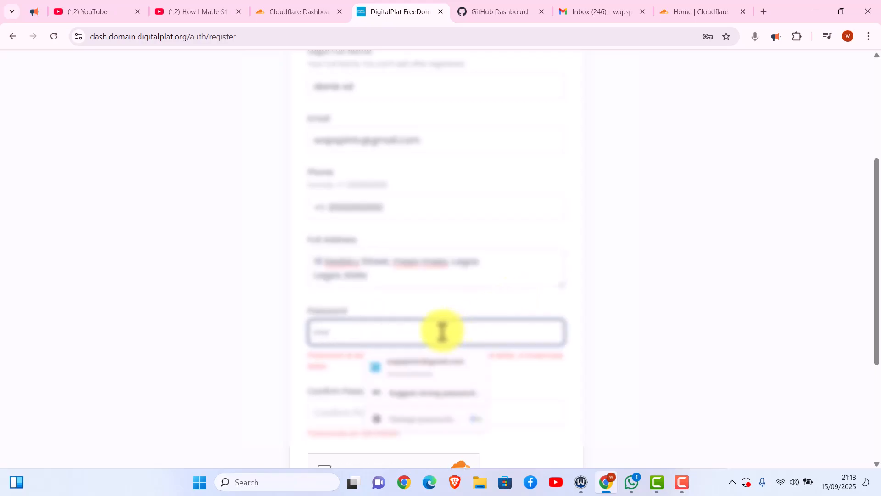
pyautogui.write('ab')
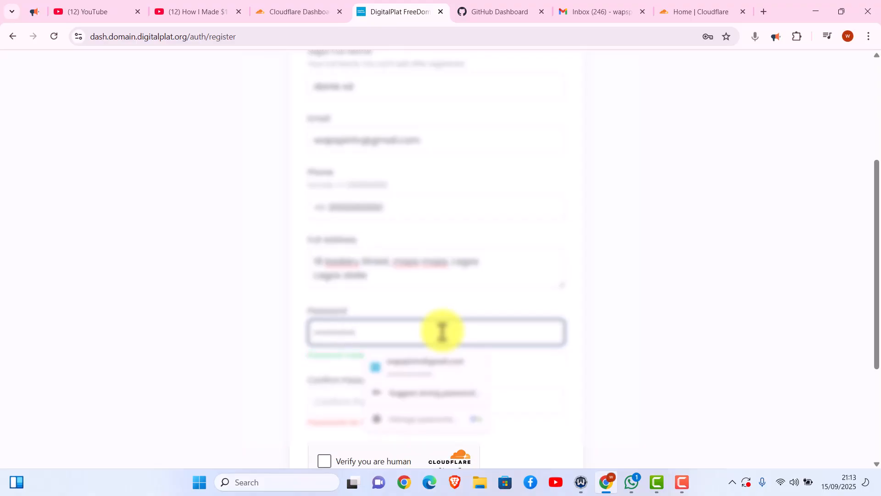
pyautogui.click(329, 396)
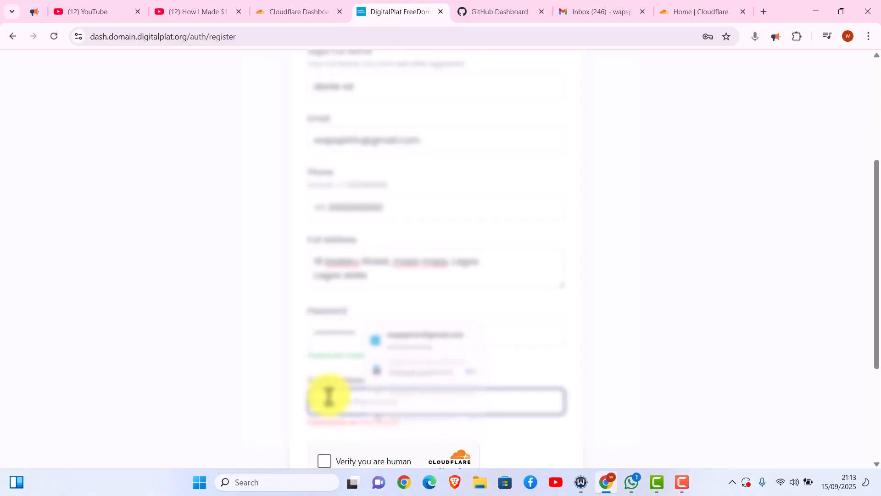
pyautogui.write('a')
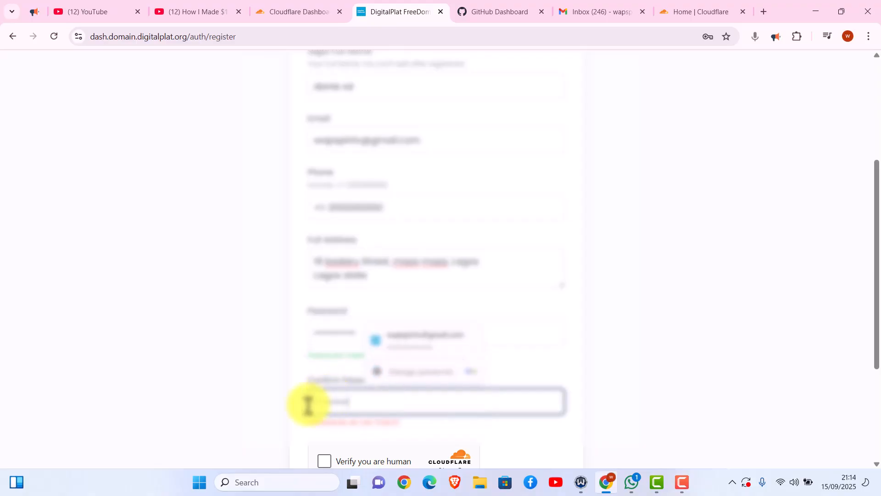
pyautogui.write('a')
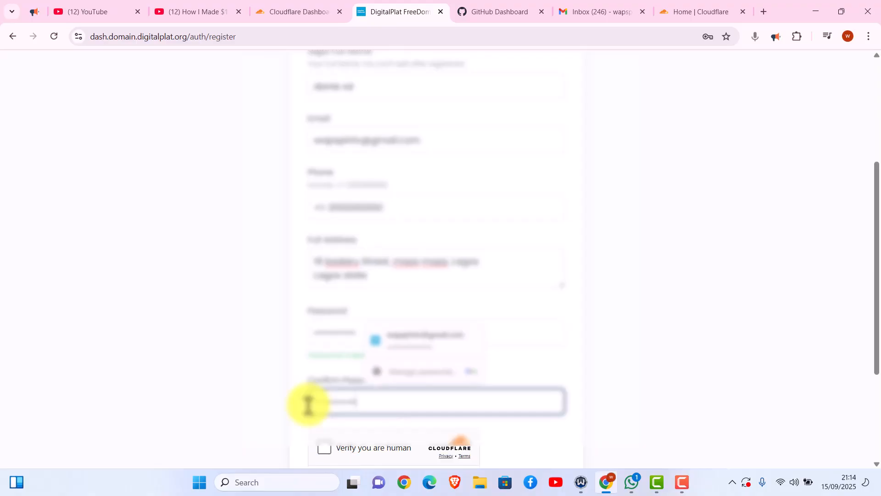
pyautogui.click(797, 360)
# - Pass the human check, submit Register, handle Chrome's password prompts, and click Go Back
pyautogui.scroll(-2, 669, 396)
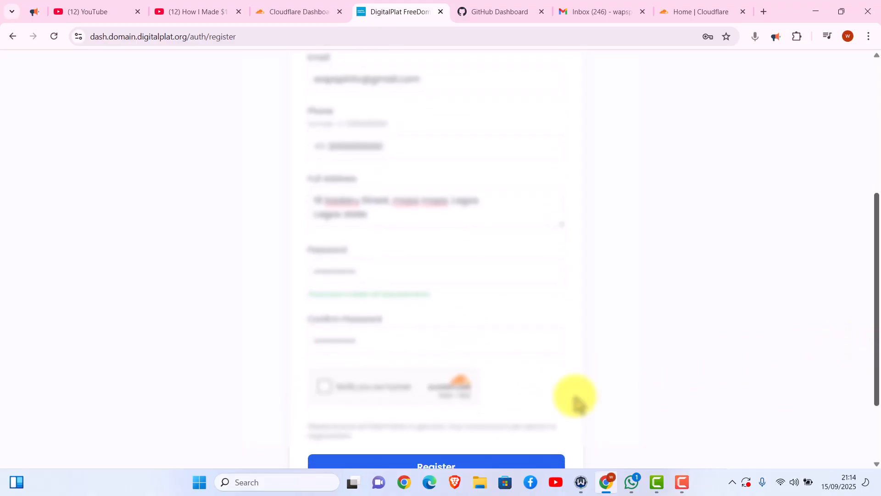
pyautogui.click(328, 388)
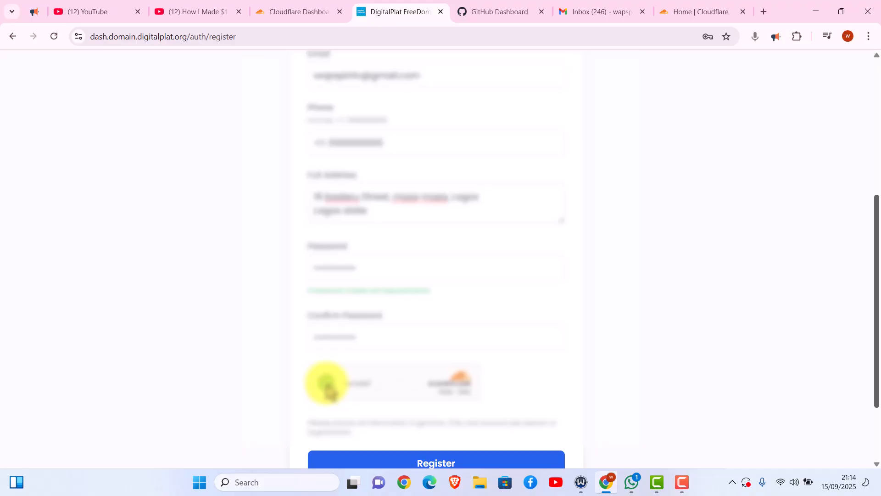
pyautogui.scroll(-2, 735, 377)
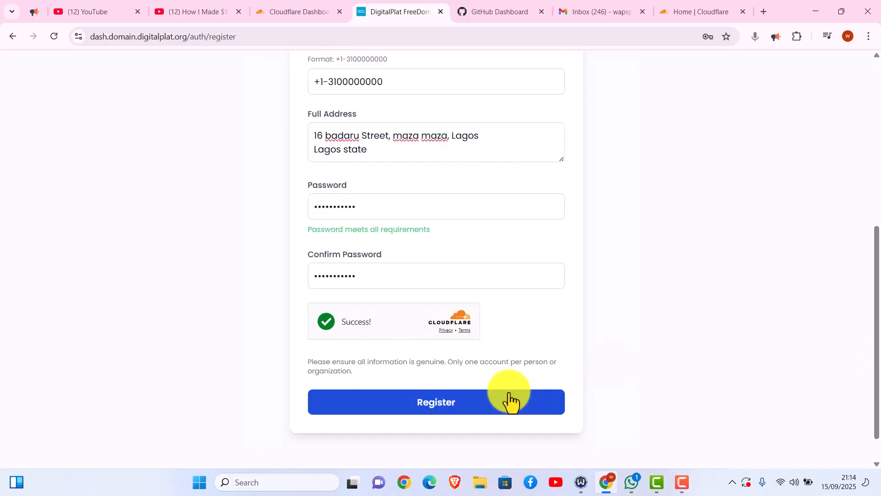
pyautogui.click(446, 404)
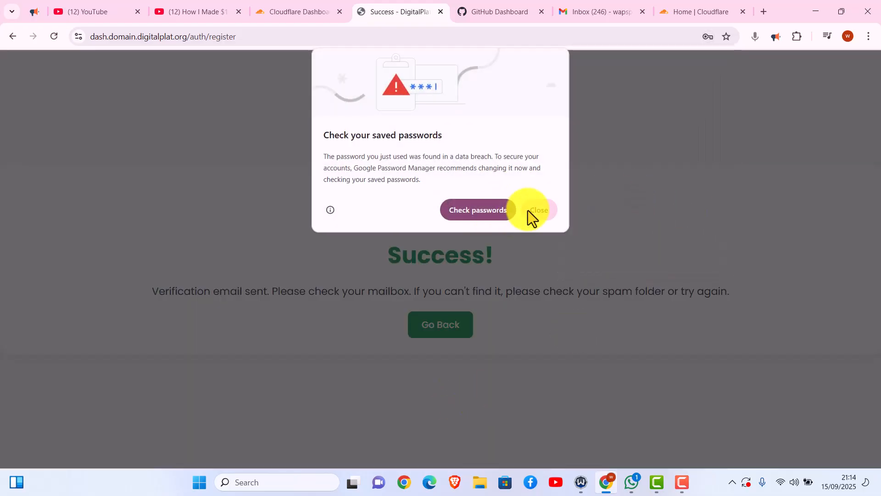
pyautogui.click(528, 211)
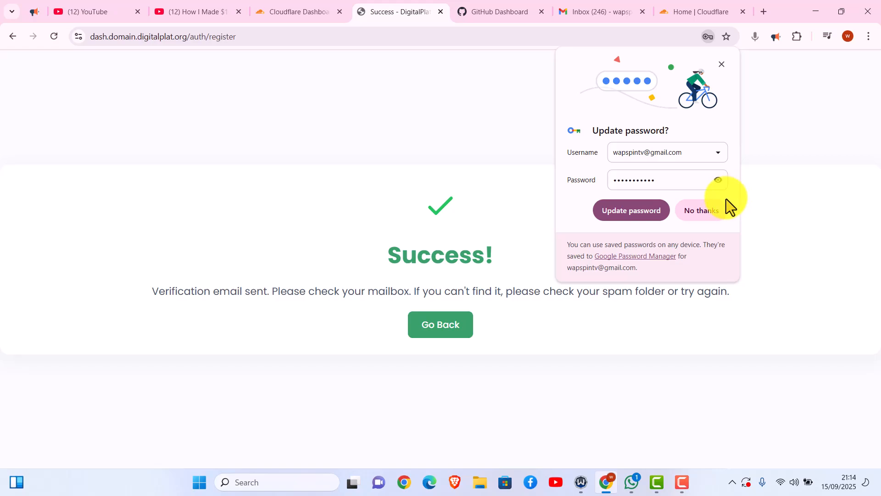
pyautogui.click(634, 213)
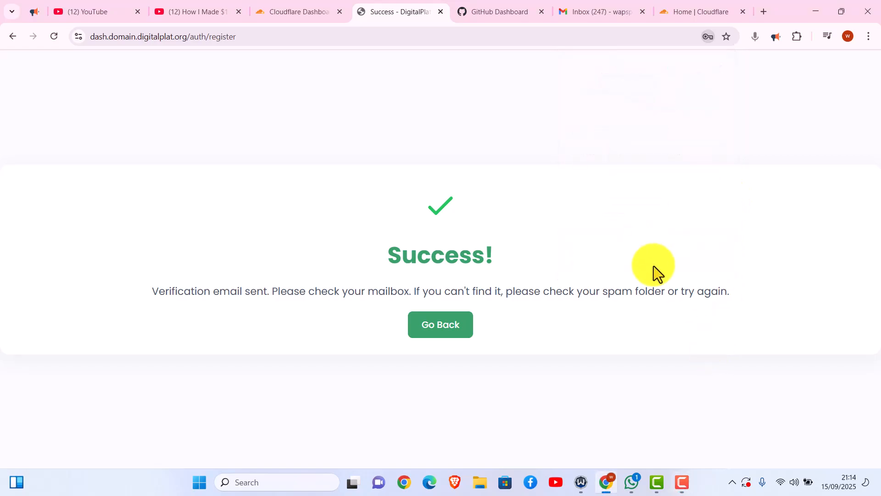
pyautogui.click(442, 329)
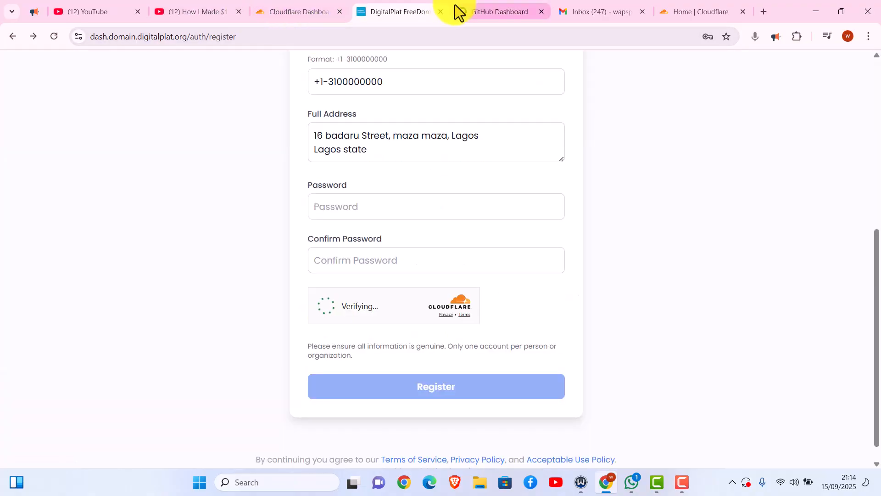
# - Open the DigitalPlat FreeDomain verification email in Gmail and follow its verification link
pyautogui.click(574, 13)
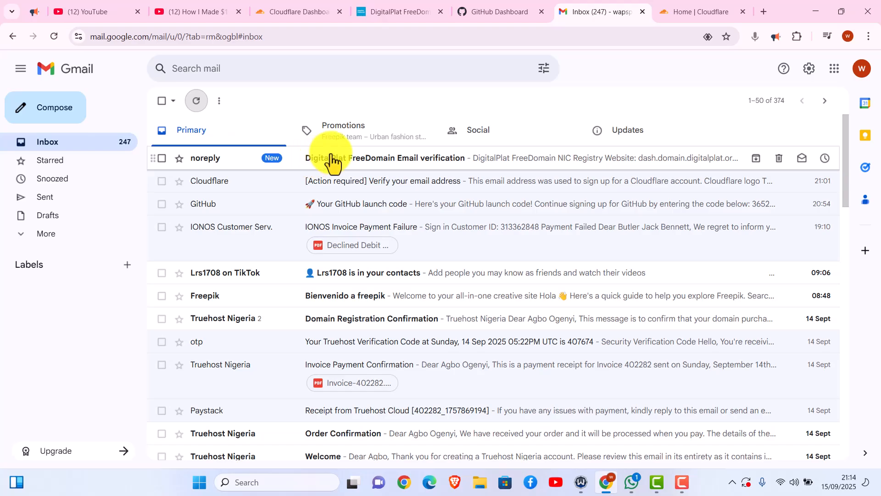
pyautogui.click(333, 160)
pyautogui.moveTo(847, 218); pyautogui.dragTo(811, 258)
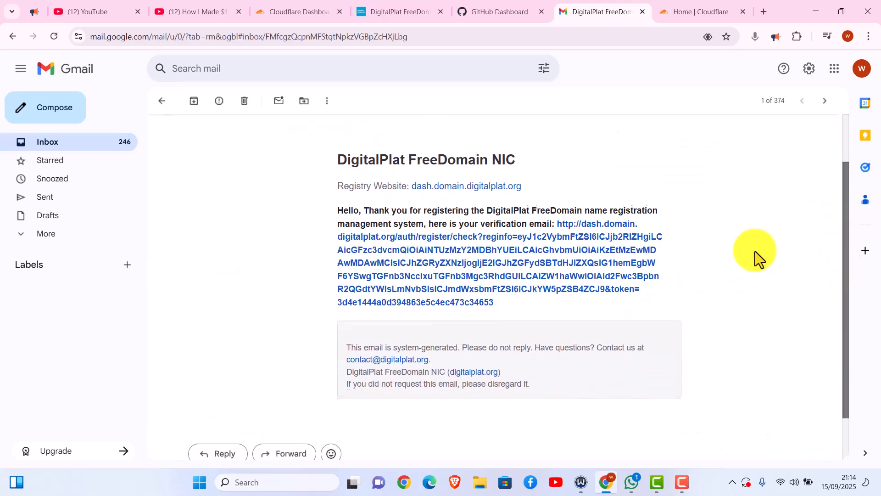
pyautogui.click(454, 278)
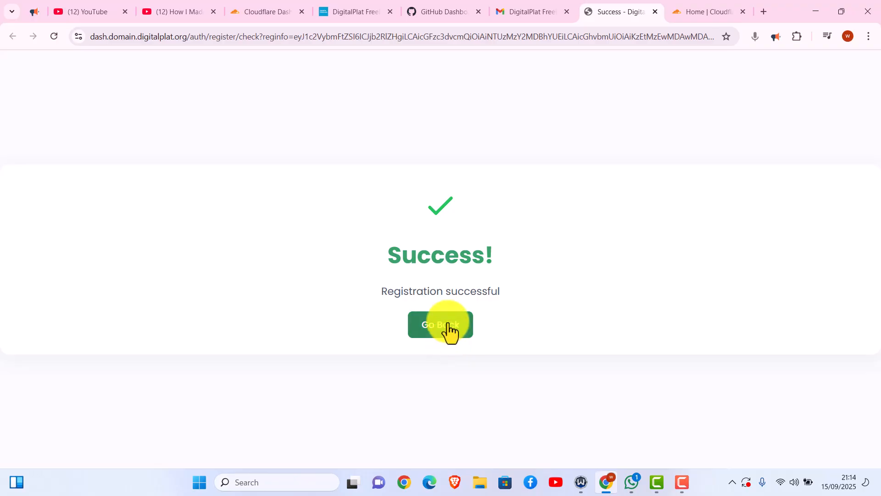
# - Trim the 'Registration successful' page's address back to the site root
pyautogui.moveTo(437, 297); pyautogui.dragTo(451, 327)
pyautogui.click(359, 233)
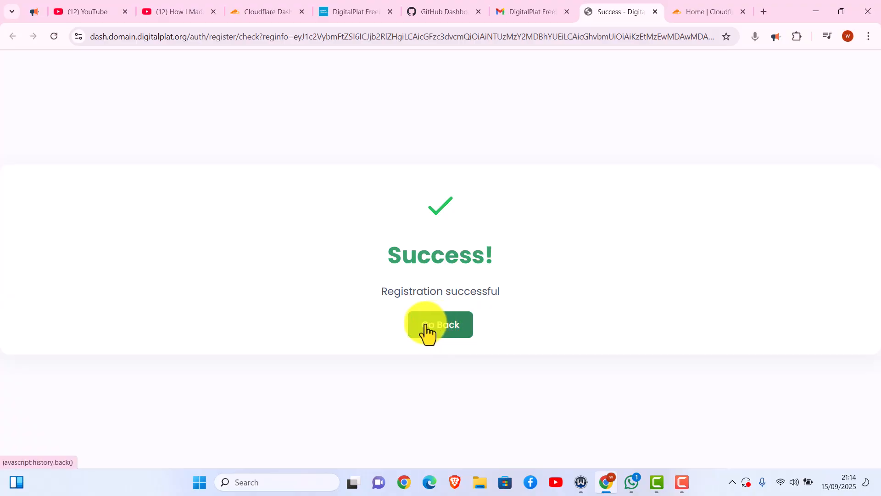
pyautogui.moveTo(188, 40); pyautogui.dragTo(865, 128)
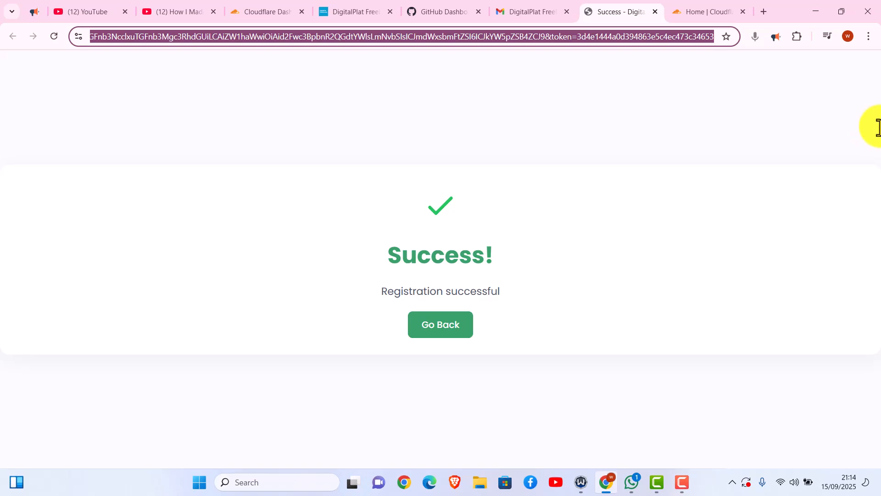
pyautogui.press('BackSpace')
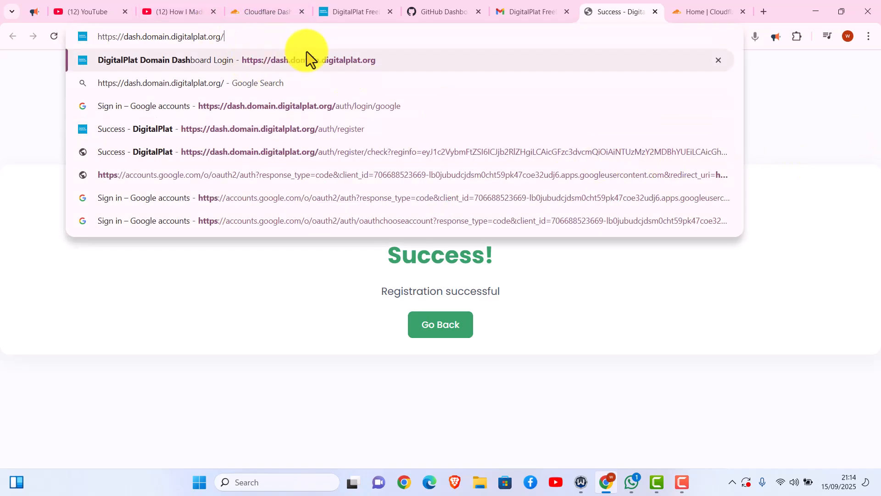
# - Log in at dash.domain.digitalplat.org with the account e-mail, passing the Cloudflare human check
pyautogui.click(305, 52)
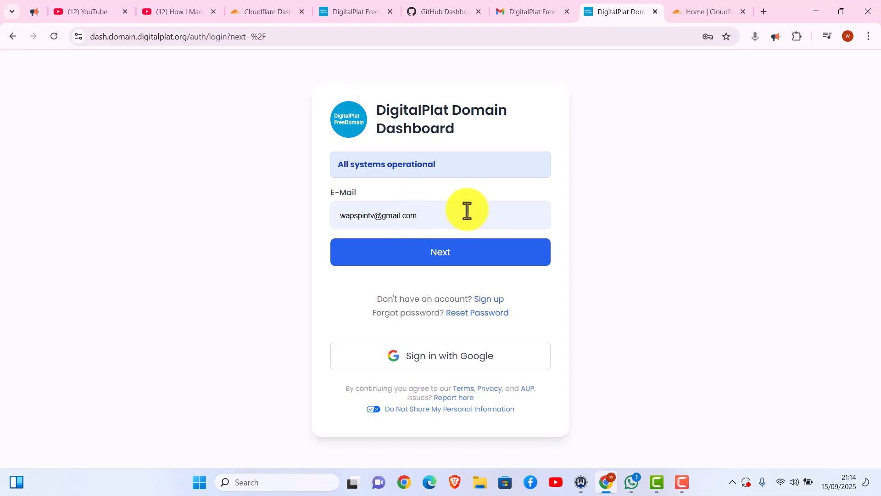
pyautogui.click(450, 252)
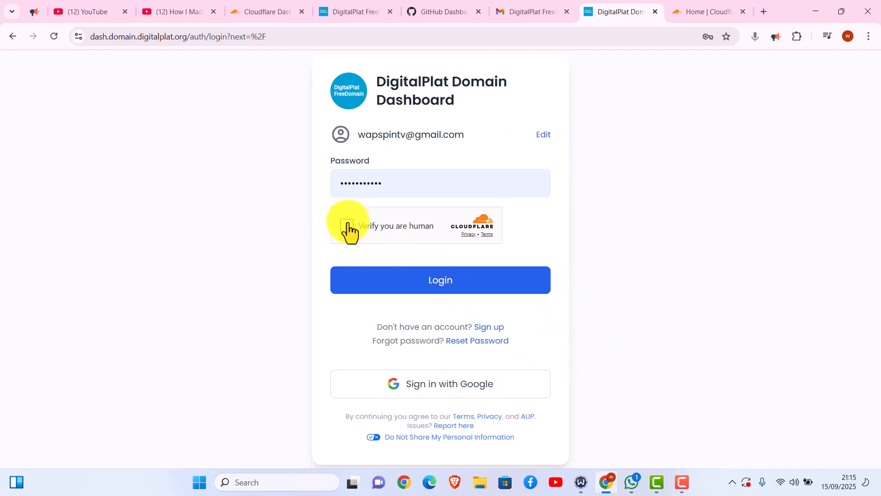
pyautogui.click(348, 226)
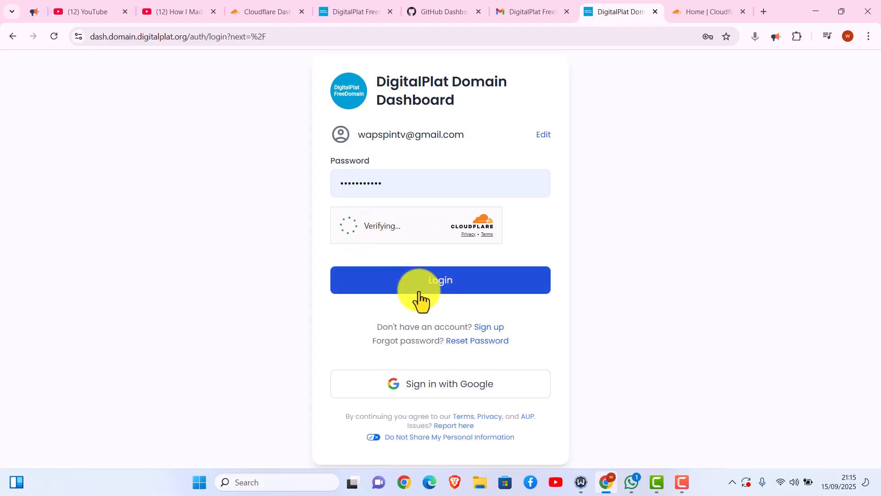
pyautogui.click(429, 269)
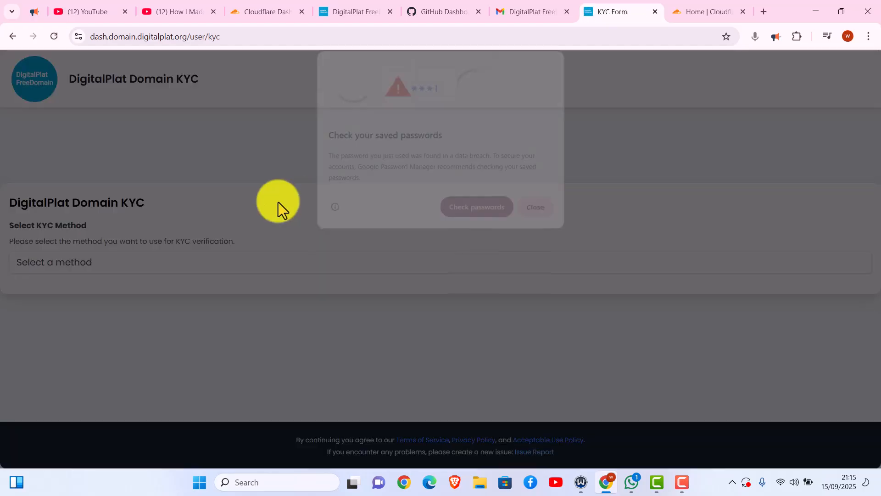
# - Dismiss the saved-passwords warning and choose GitHub OAuth as the KYC verification method
pyautogui.click(538, 212)
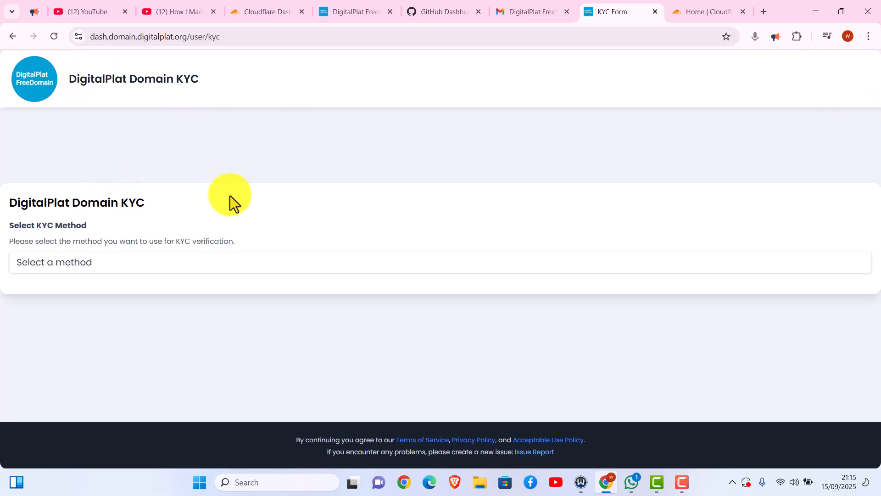
pyautogui.click(156, 253)
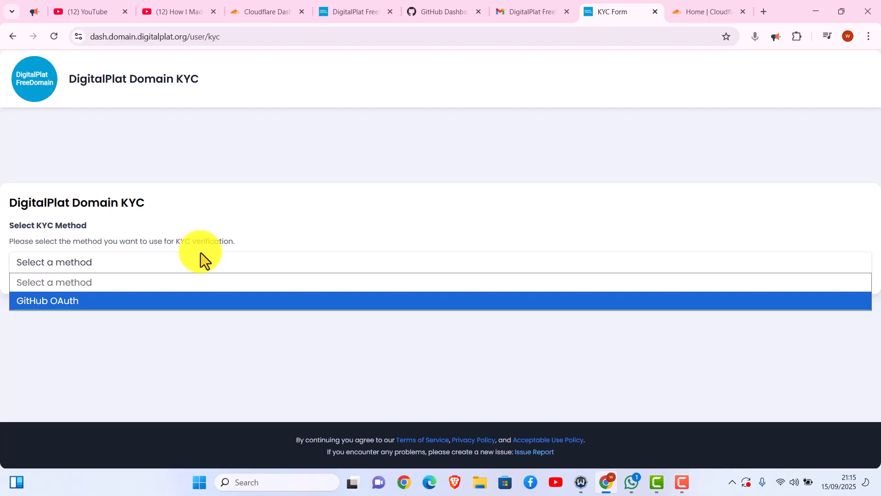
pyautogui.click(101, 239)
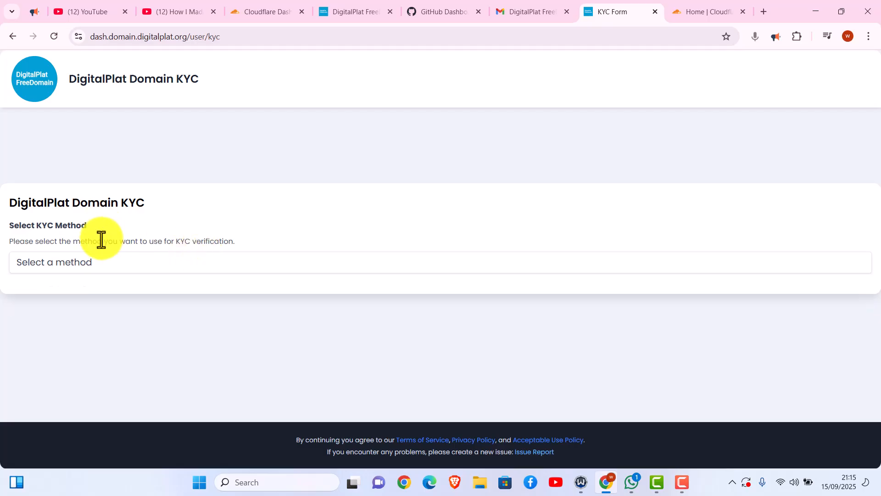
pyautogui.click(93, 262)
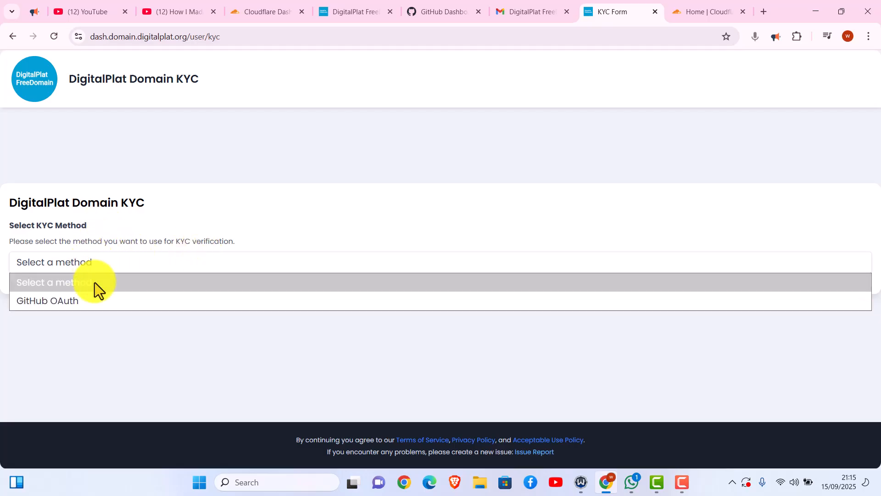
pyautogui.click(99, 306)
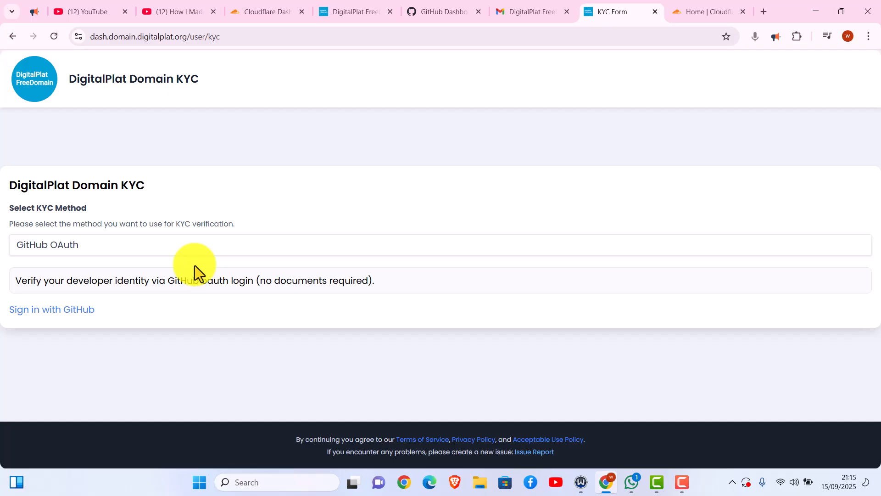
# - Authorize through Sign in with GitHub and return to the KYC form
pyautogui.click(34, 317)
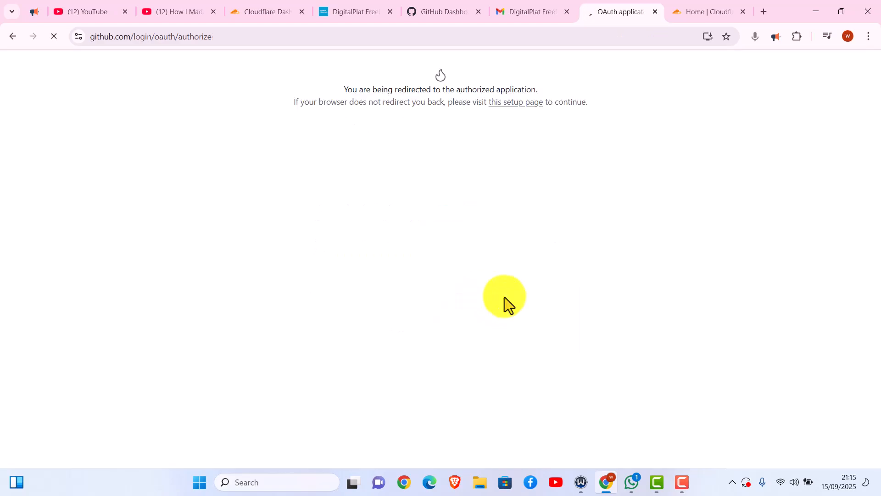
pyautogui.click(431, 326)
pyautogui.click(431, 301)
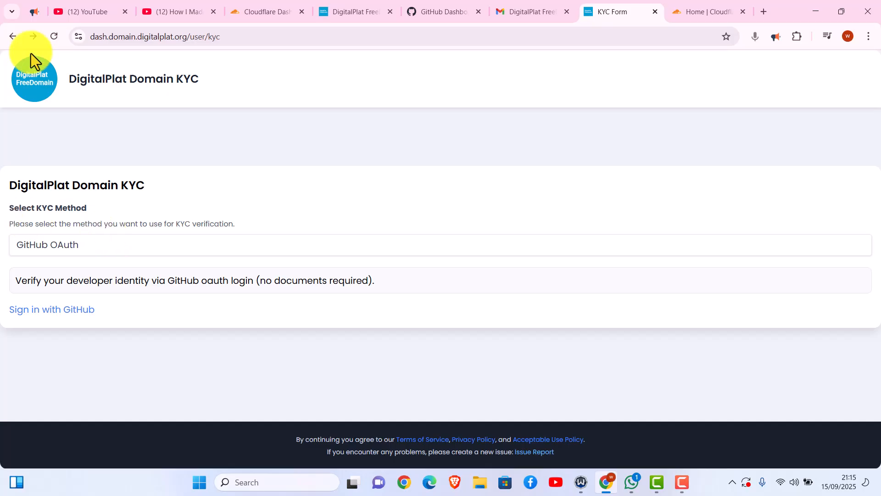
# - Trim the address to reach the DigitalPlat domain dashboard home
pyautogui.moveTo(200, 38); pyautogui.dragTo(326, 52)
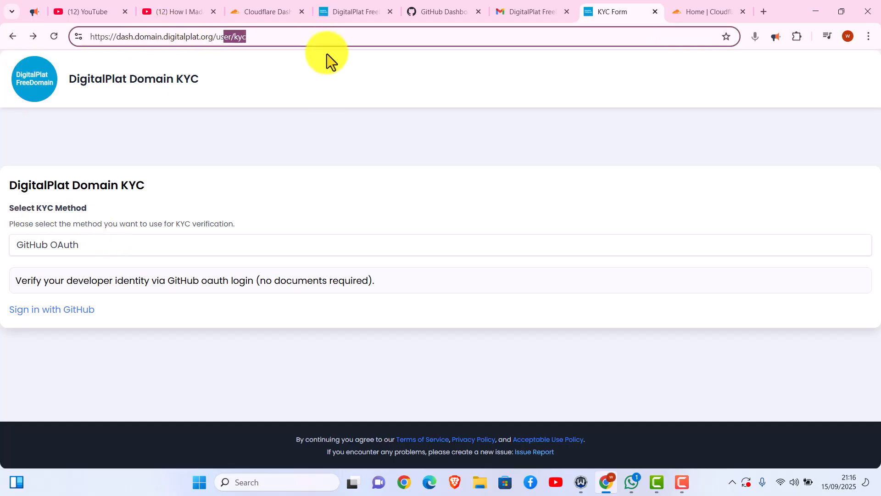
pyautogui.press('BackSpace')
pyautogui.press('BackSpace')
pyautogui.press('BackSpace')
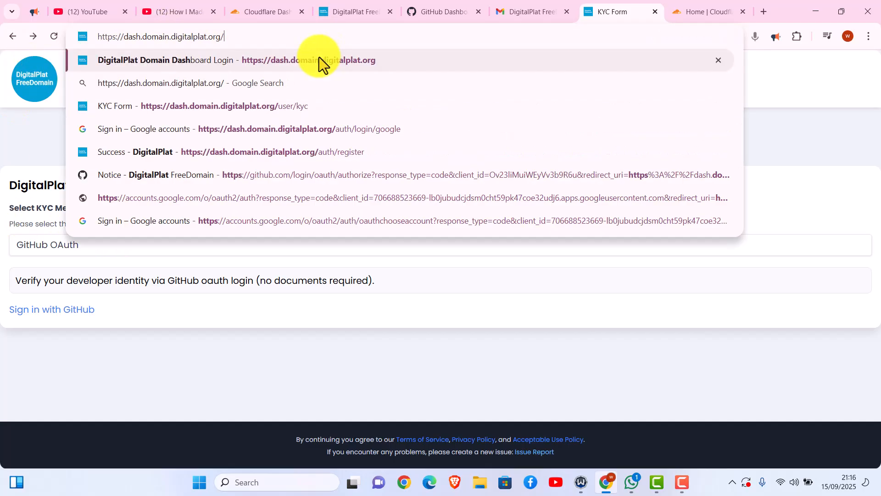
pyautogui.click(318, 58)
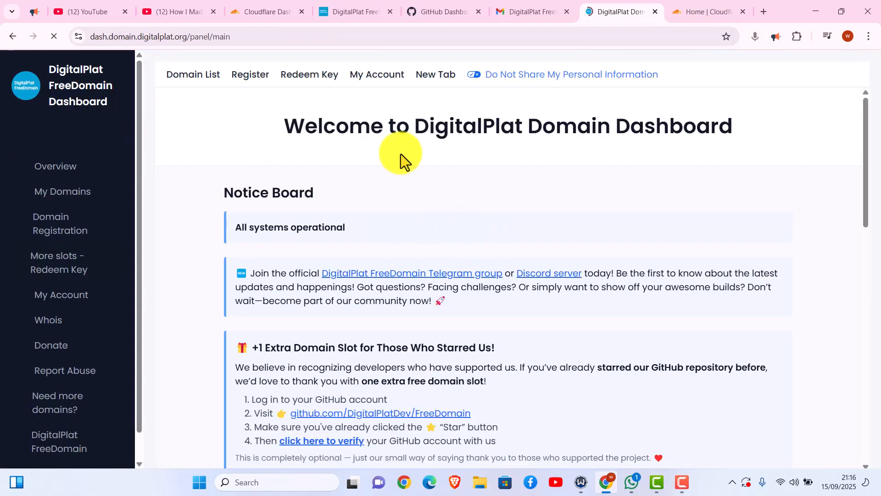
# - Scroll the overview to review the account stats and the sidebar's Domain Registration entry
pyautogui.moveTo(866, 136); pyautogui.dragTo(879, 306)
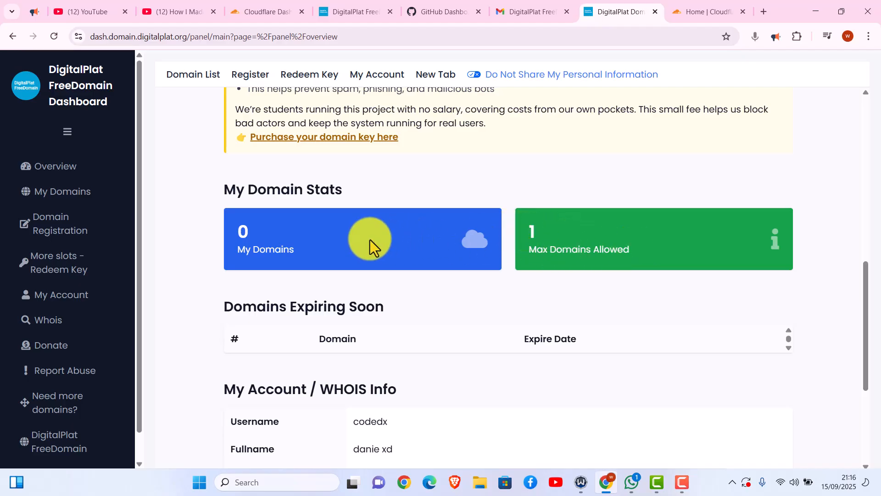
pyautogui.moveTo(862, 279); pyautogui.dragTo(873, 351)
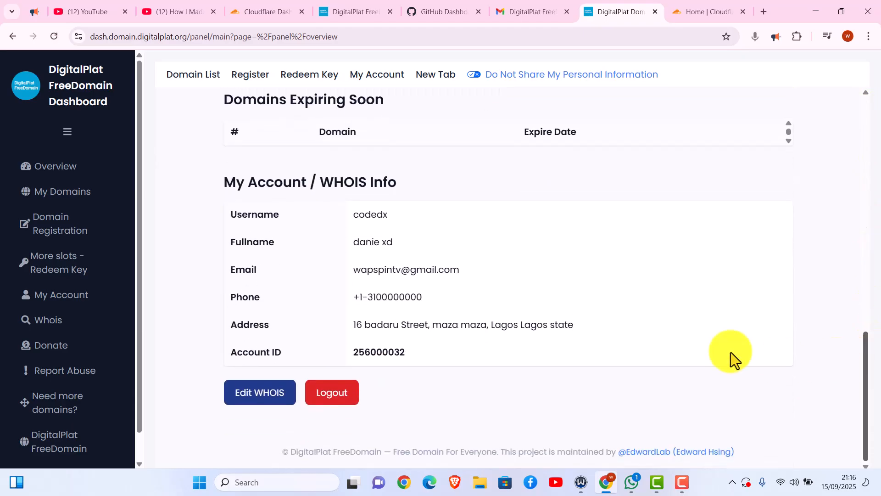
pyautogui.doubleClick(362, 214)
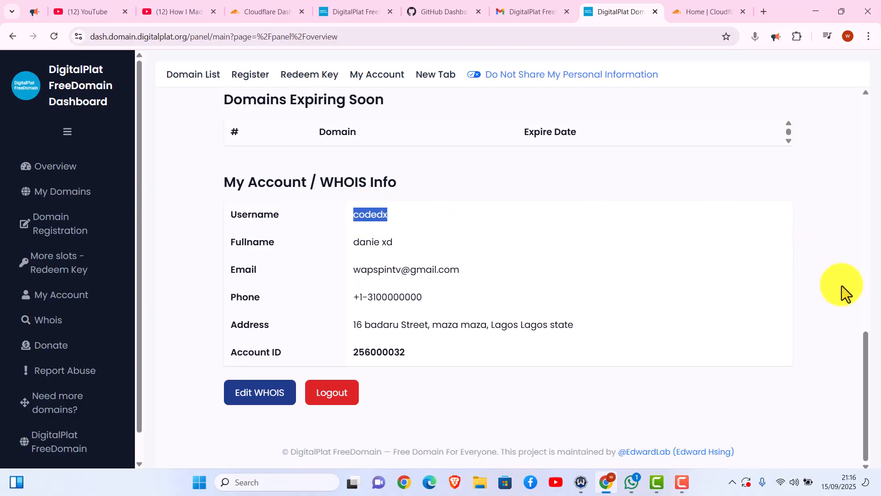
pyautogui.click(870, 285)
pyautogui.moveTo(871, 284); pyautogui.dragTo(870, 122)
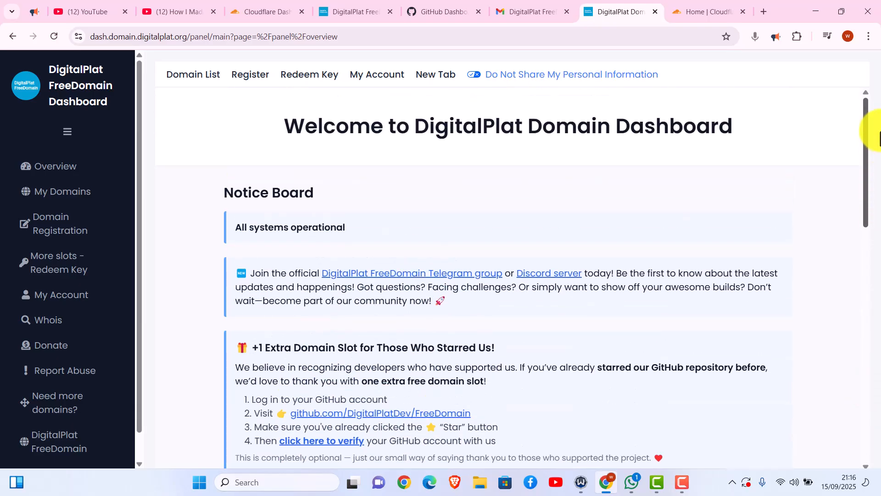
pyautogui.scroll(-1, 26, 209)
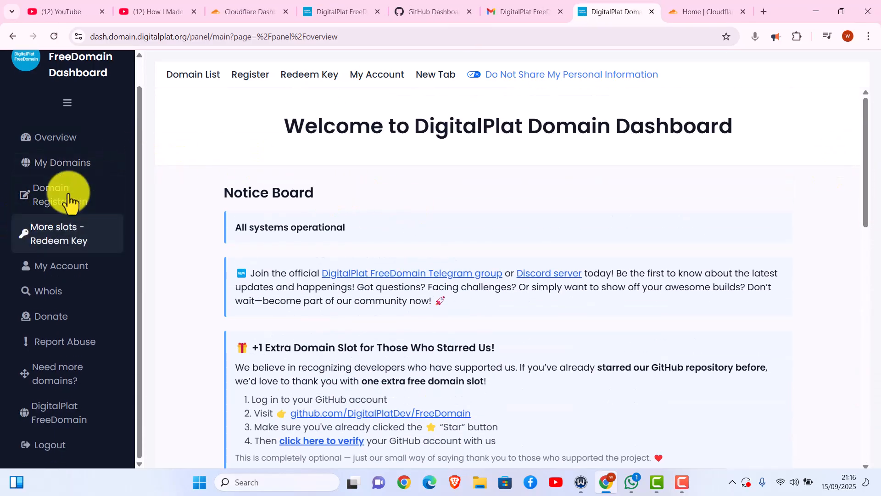
# - Open Domain Registration and enter codedx as the domain name
pyautogui.click(55, 200)
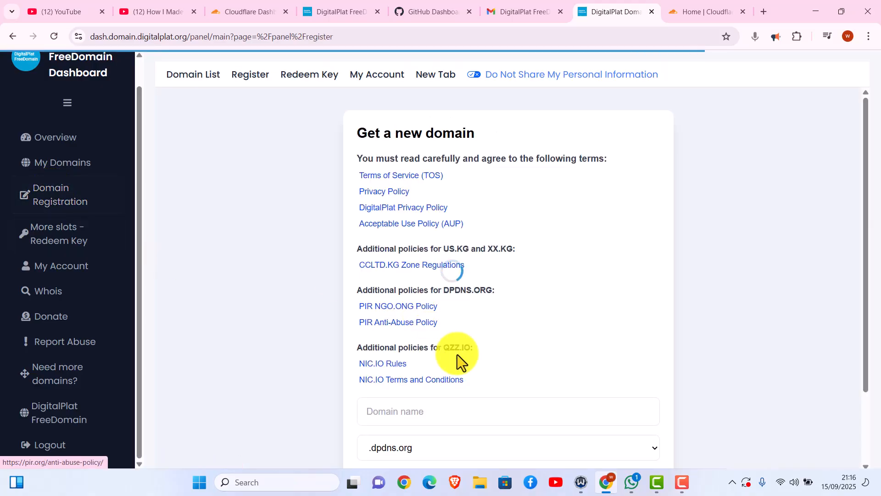
pyautogui.moveTo(867, 181); pyautogui.dragTo(840, 250)
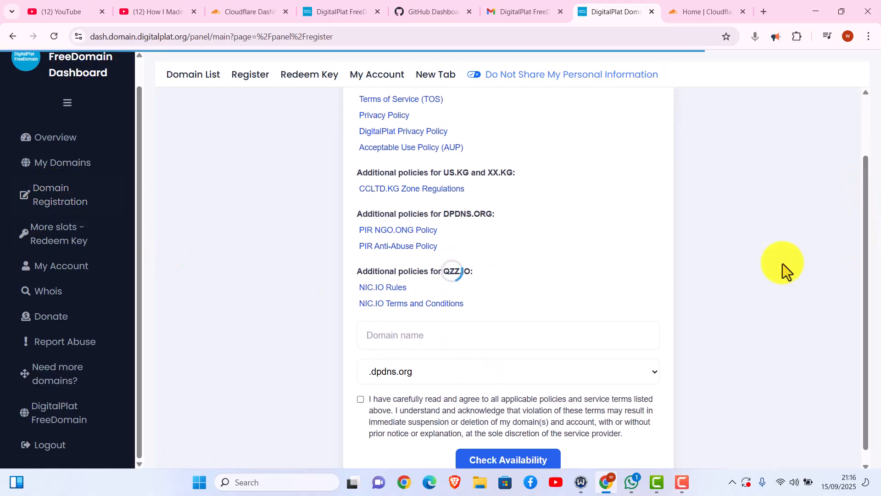
pyautogui.click(366, 343)
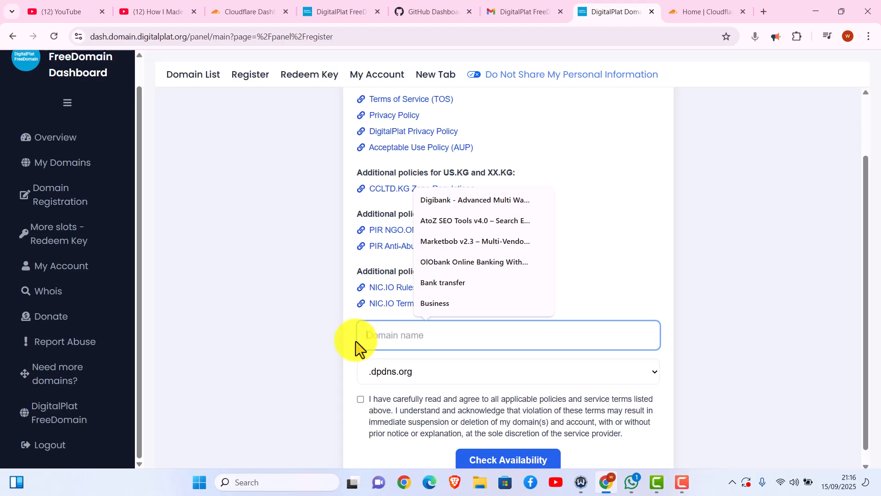
pyautogui.write('codedx')
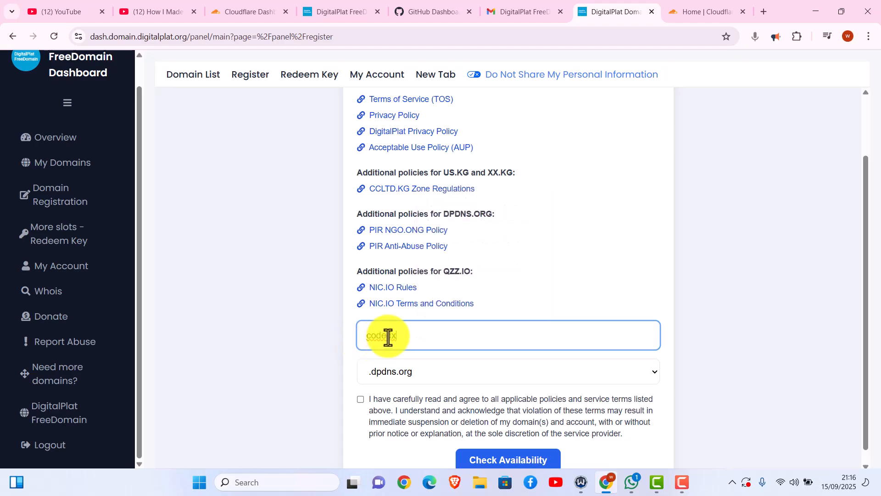
pyautogui.click(387, 336)
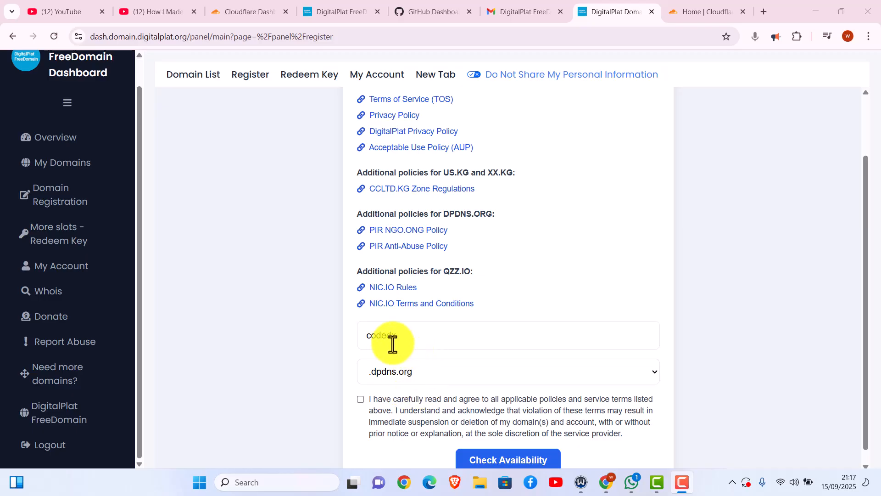
# - Choose .qzz.io as the domain extension and tick the registration terms agreement
pyautogui.scroll(1, 463, 365)
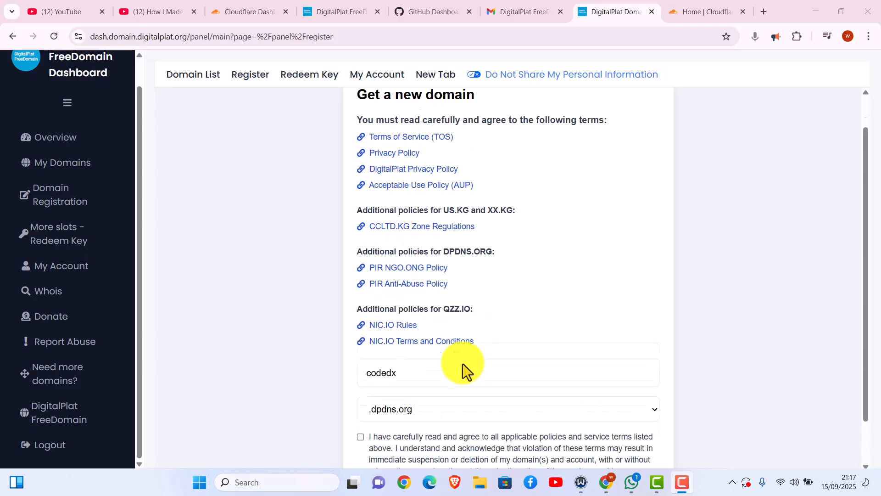
pyautogui.moveTo(866, 276); pyautogui.dragTo(862, 367)
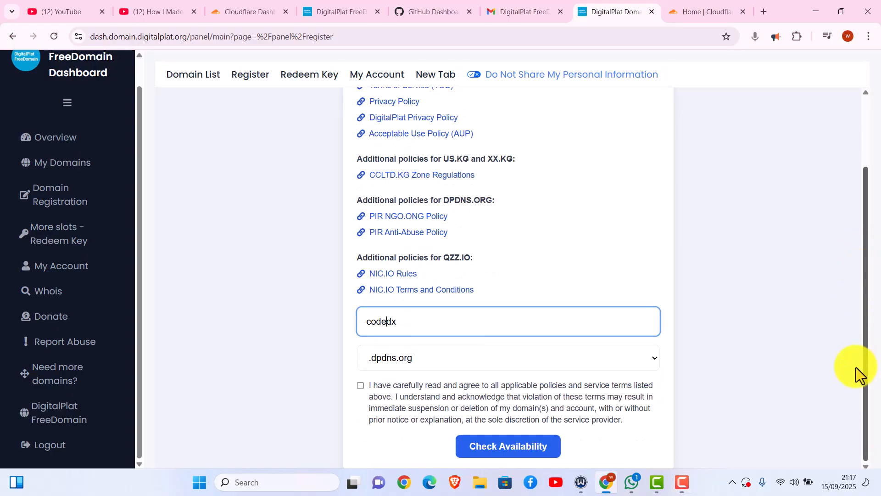
pyautogui.click(417, 363)
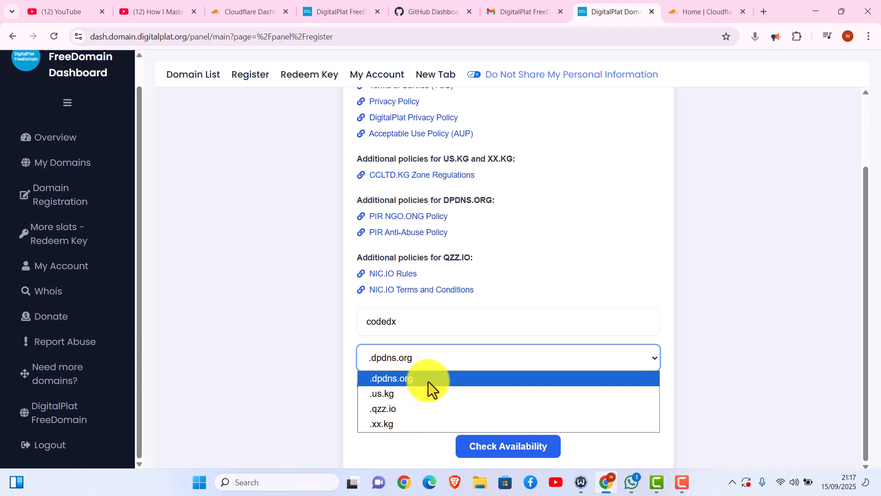
pyautogui.click(389, 395)
pyautogui.click(361, 385)
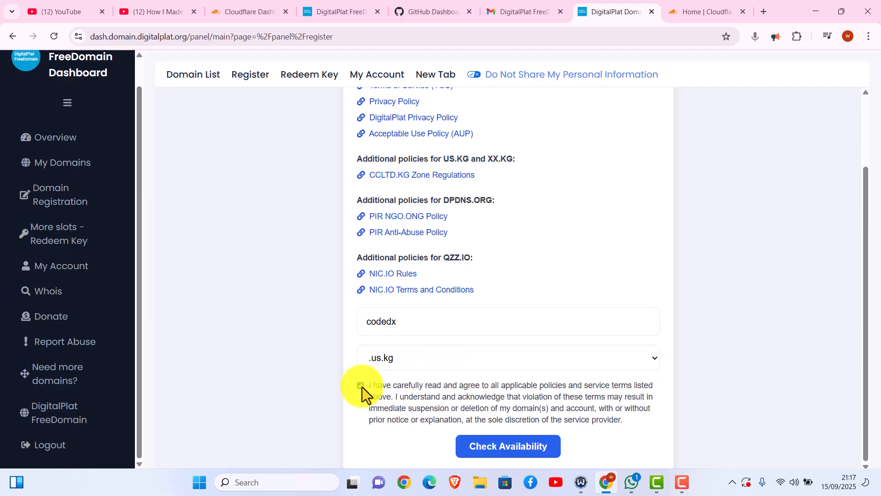
pyautogui.click(416, 358)
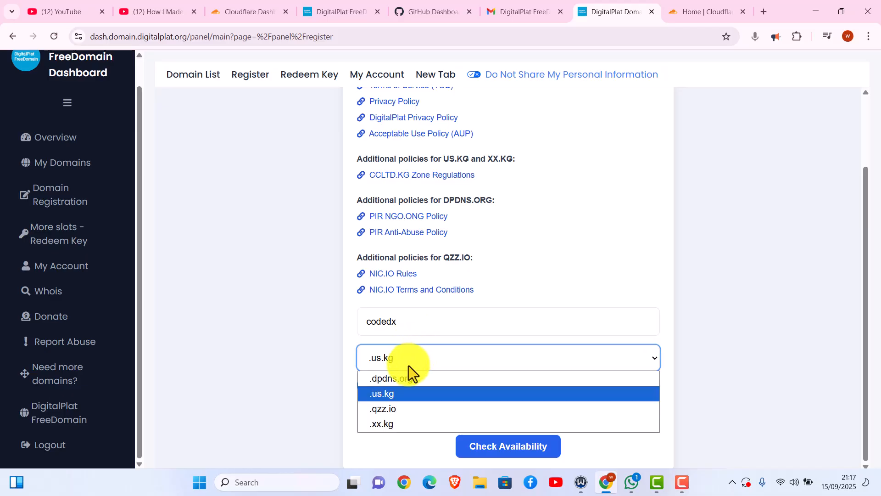
pyautogui.click(391, 409)
pyautogui.click(442, 404)
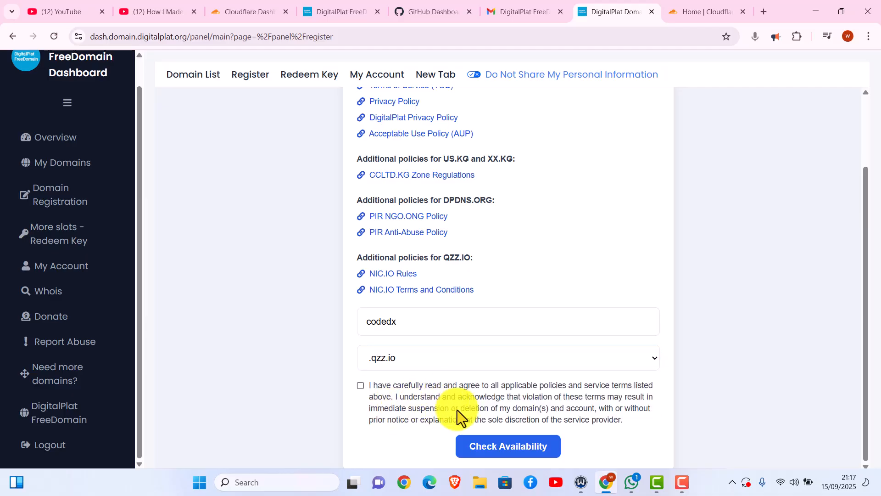
pyautogui.click(430, 365)
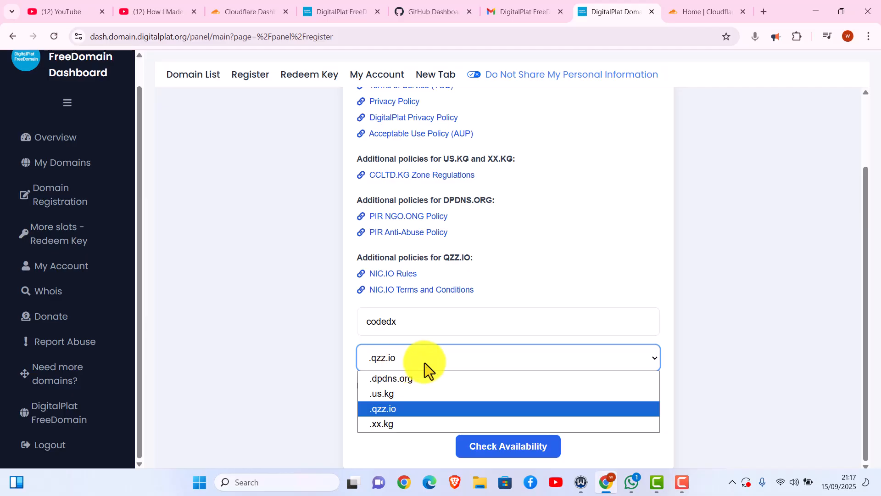
pyautogui.click(354, 326)
pyautogui.click(362, 388)
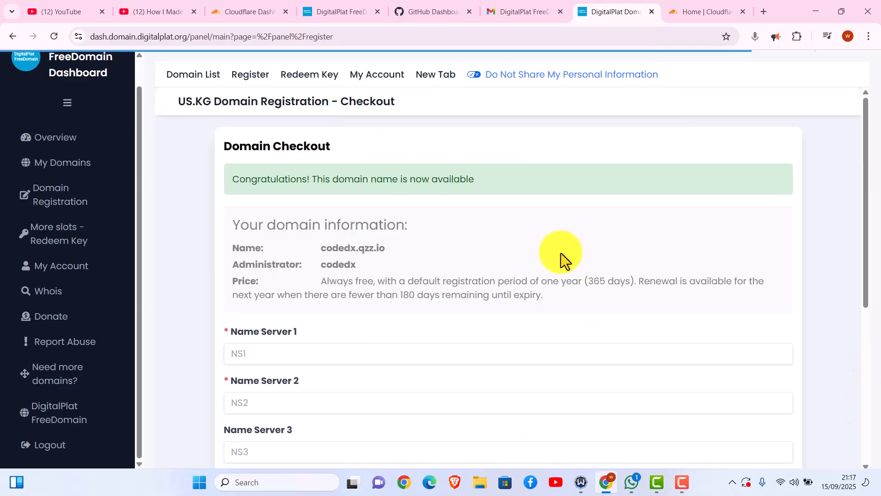
# - Select and copy codedx.qzz.io from the checkout's Name row
pyautogui.scroll(-6, 854, 298)
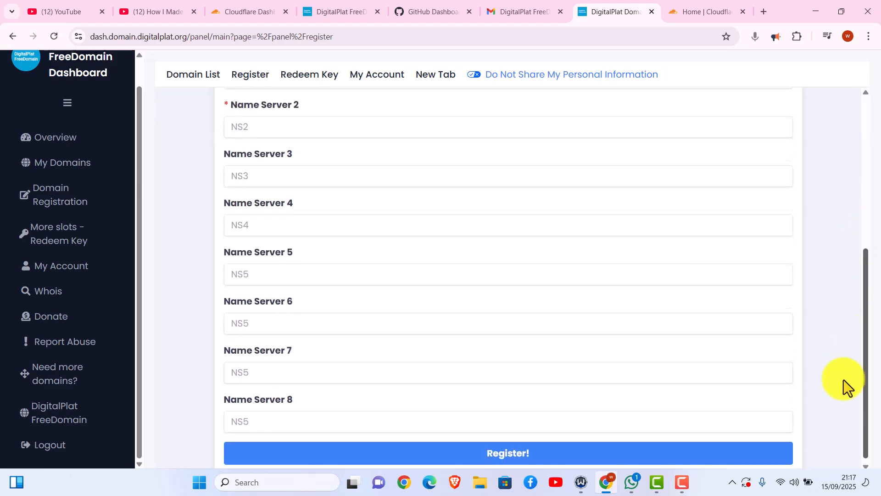
pyautogui.scroll(3, 835, 358)
pyautogui.scroll(3, 831, 294)
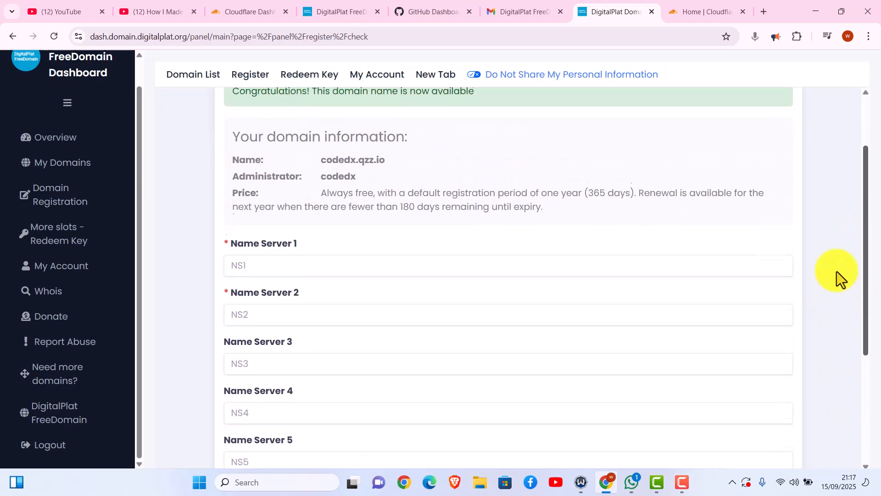
pyautogui.scroll(1, 839, 230)
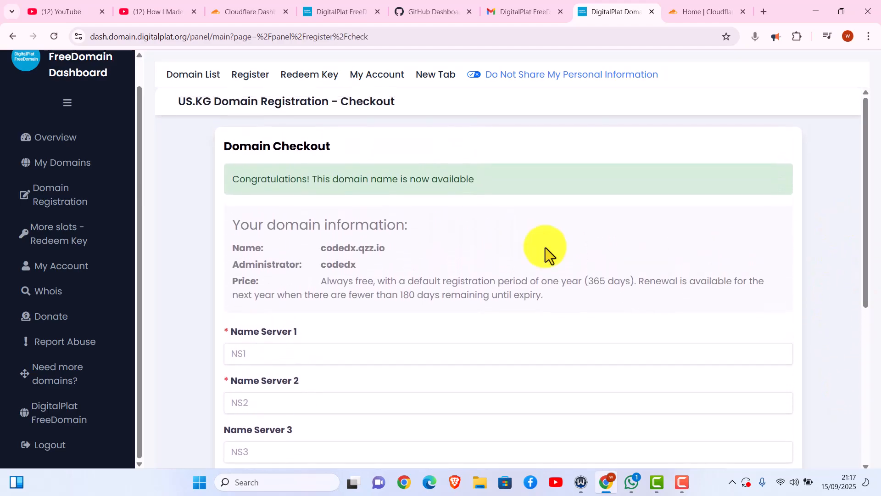
pyautogui.tripleClick(363, 252)
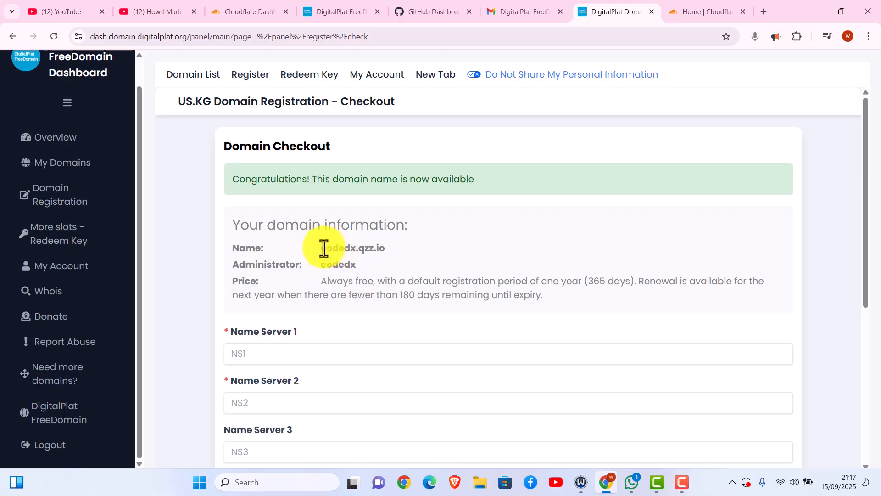
pyautogui.moveTo(329, 251); pyautogui.dragTo(384, 250)
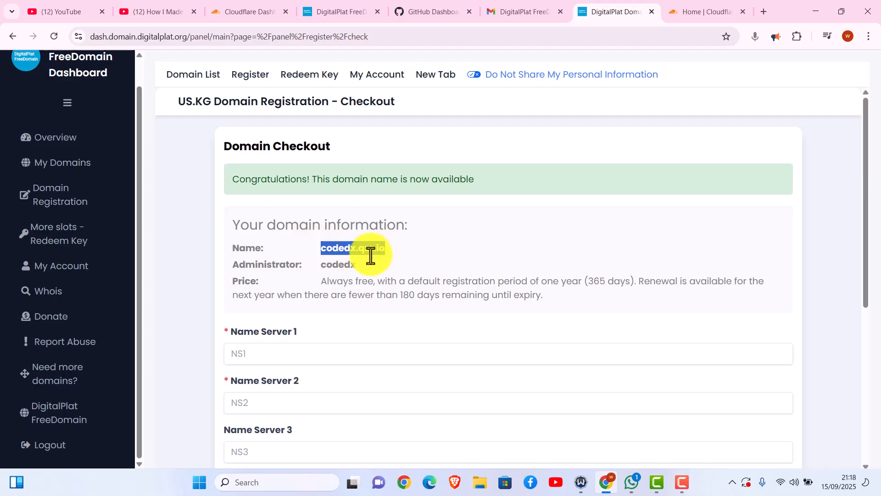
pyautogui.click(692, 10)
# - Paste codedx.qzz.io into Cloudflare's add-domain field and continue
pyautogui.click(278, 285)
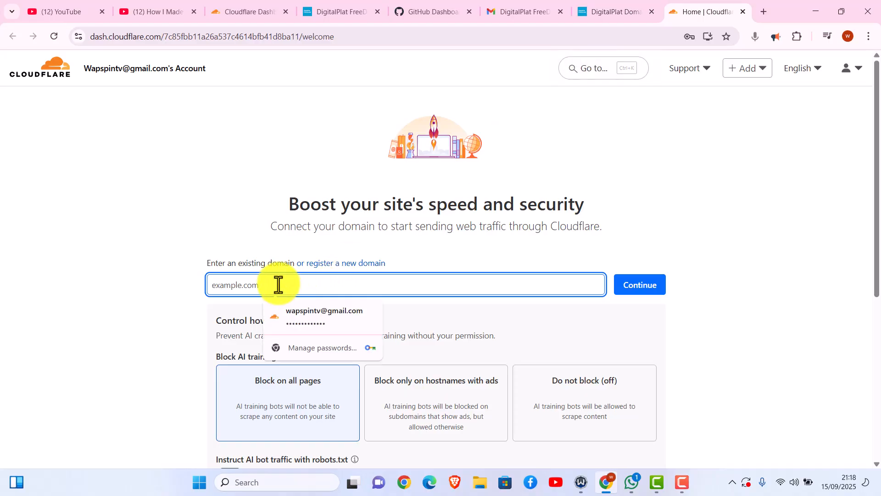
pyautogui.write('codedx.qzz.io')
pyautogui.click(647, 288)
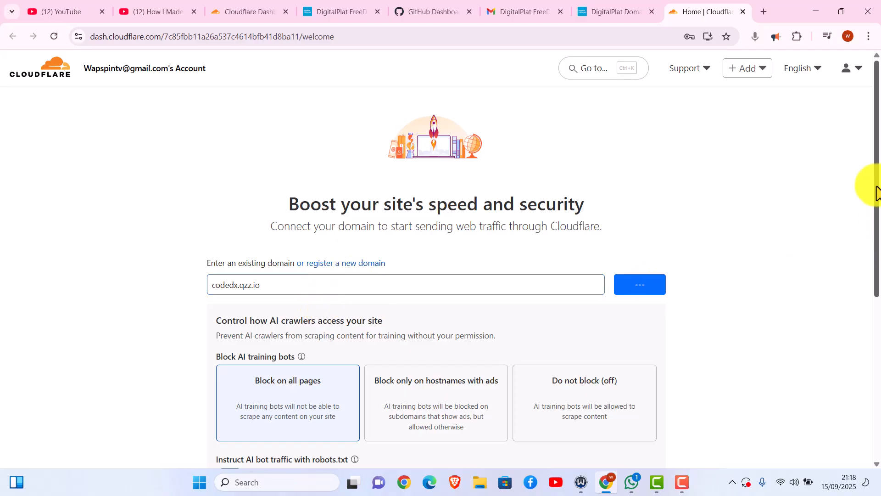
pyautogui.moveTo(878, 174); pyautogui.dragTo(871, 262)
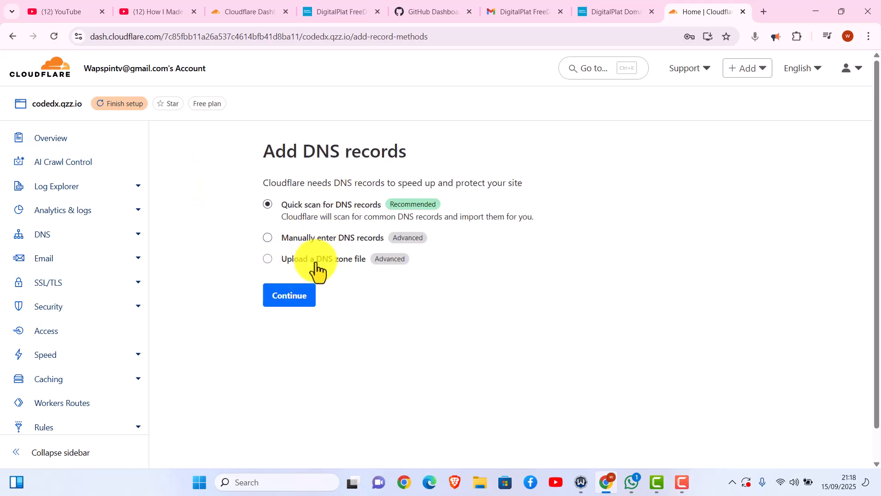
# - Use Quick scan and the Free plan, continue to activation, and add DNS records later
pyautogui.click(292, 298)
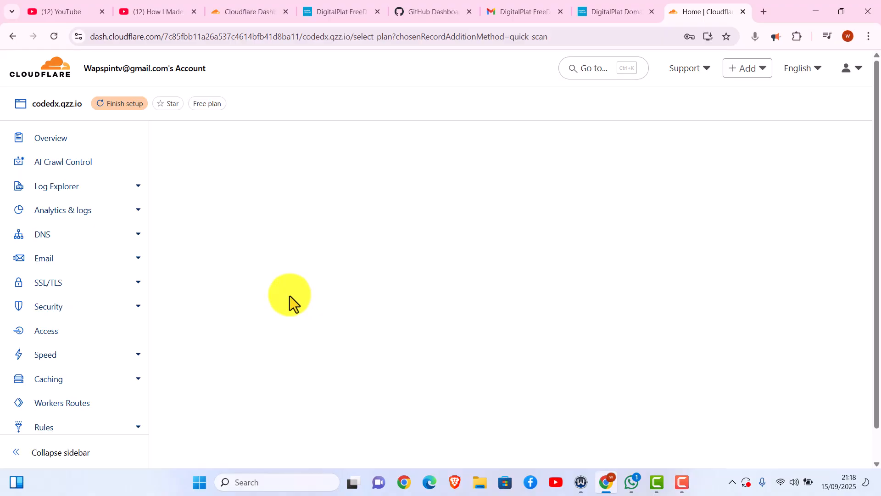
pyautogui.click(270, 339)
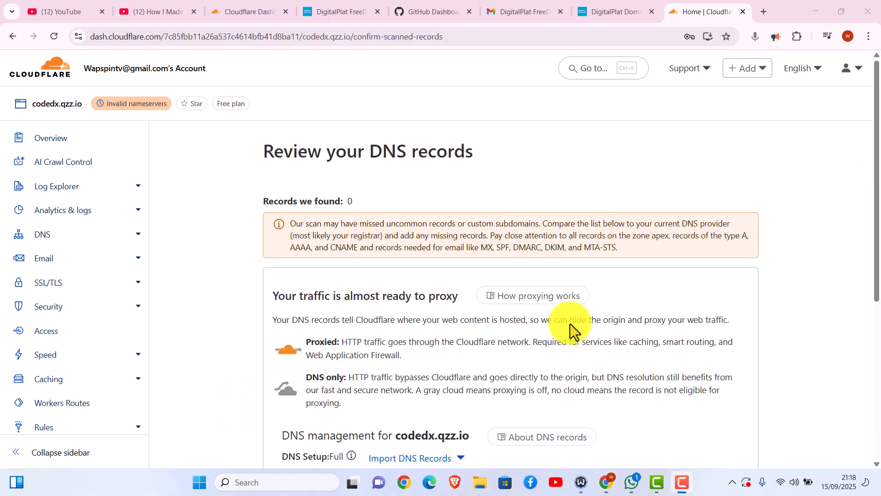
pyautogui.moveTo(868, 134); pyautogui.dragTo(869, 299)
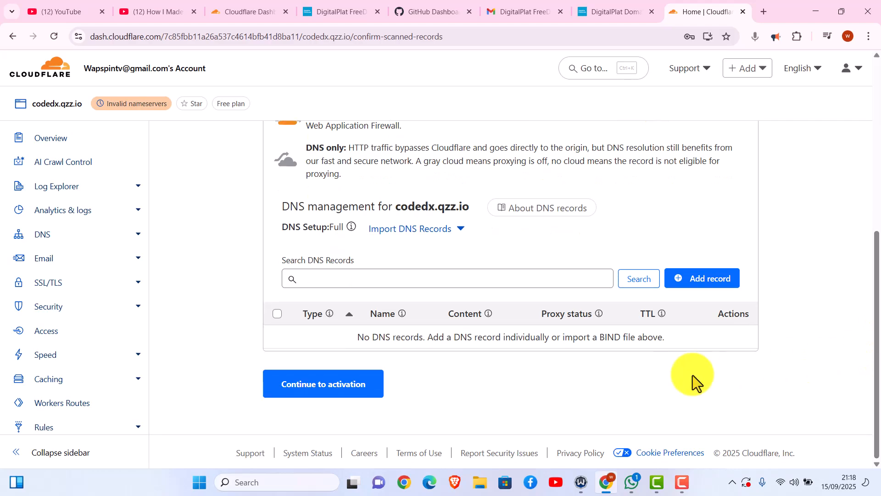
pyautogui.click(351, 393)
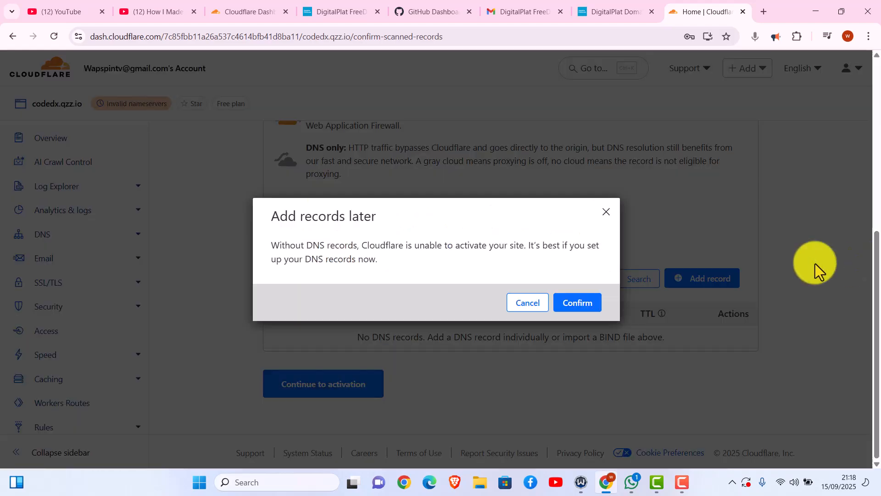
pyautogui.click(577, 303)
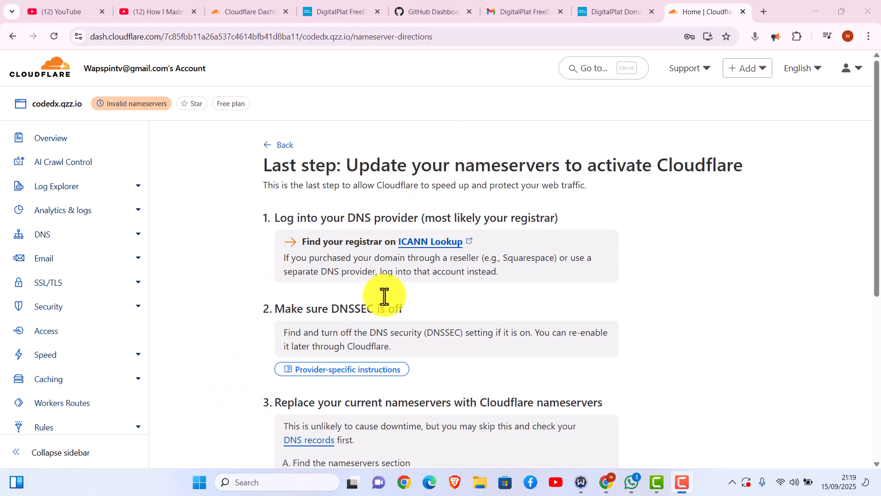
# - Enter nameservers david.ns.cloudflare.com and megan.ns.cloudflare.com and register codedx.qzz.io
pyautogui.moveTo(877, 182); pyautogui.dragTo(869, 315)
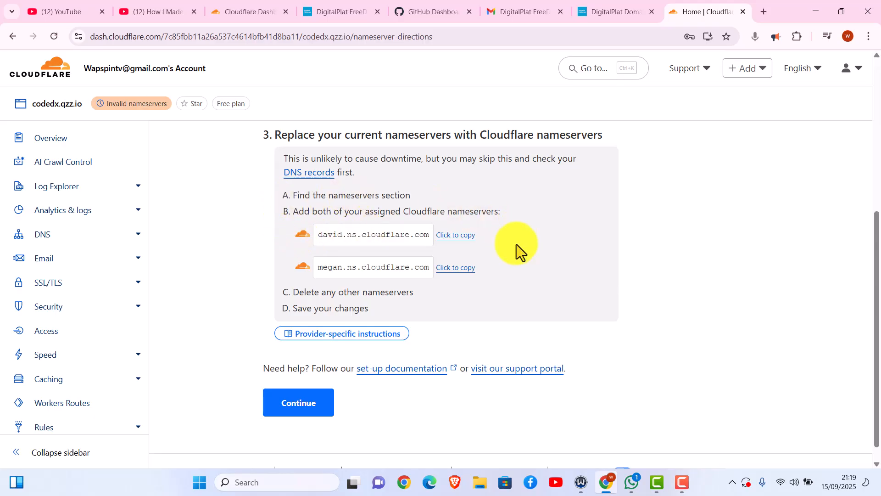
pyautogui.click(455, 237)
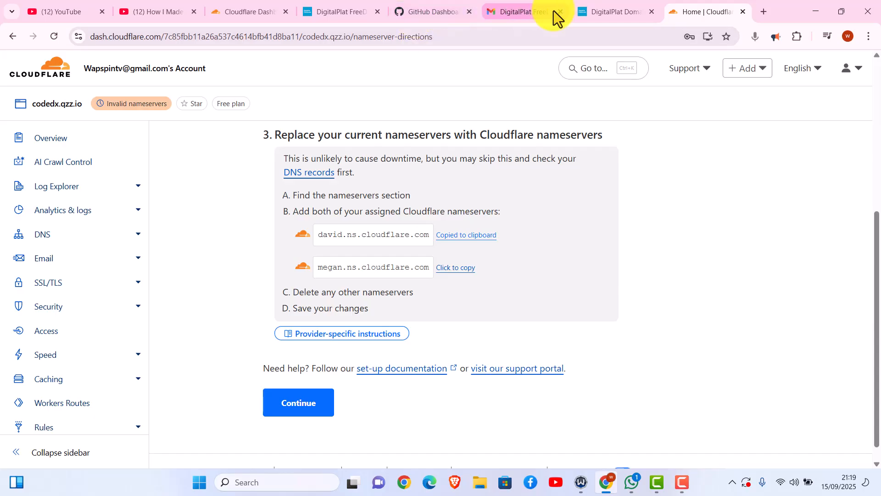
pyautogui.click(608, 13)
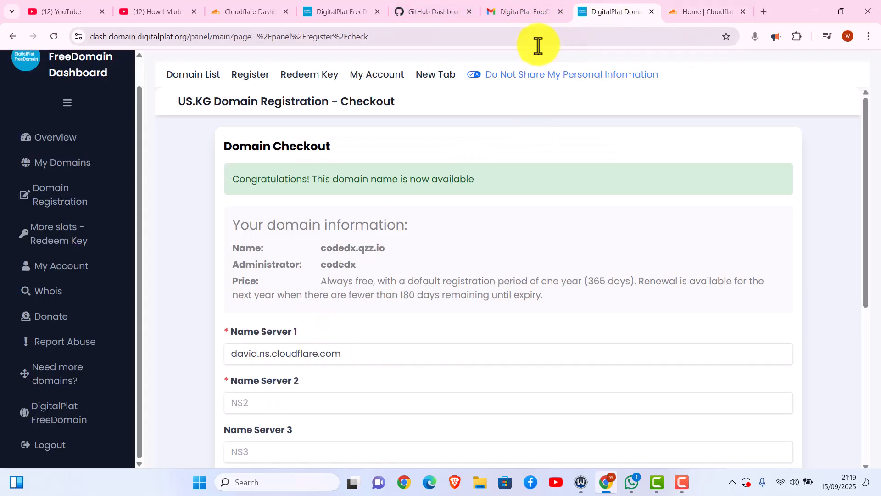
pyautogui.click(692, 13)
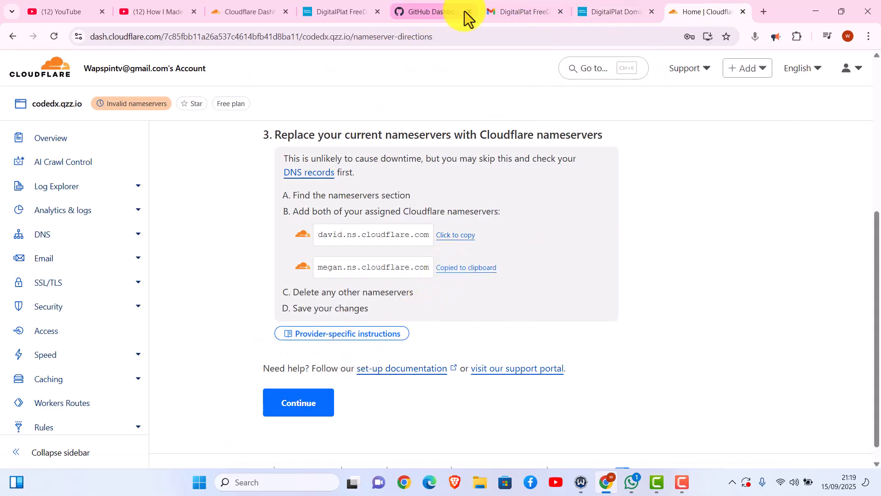
pyautogui.click(617, 13)
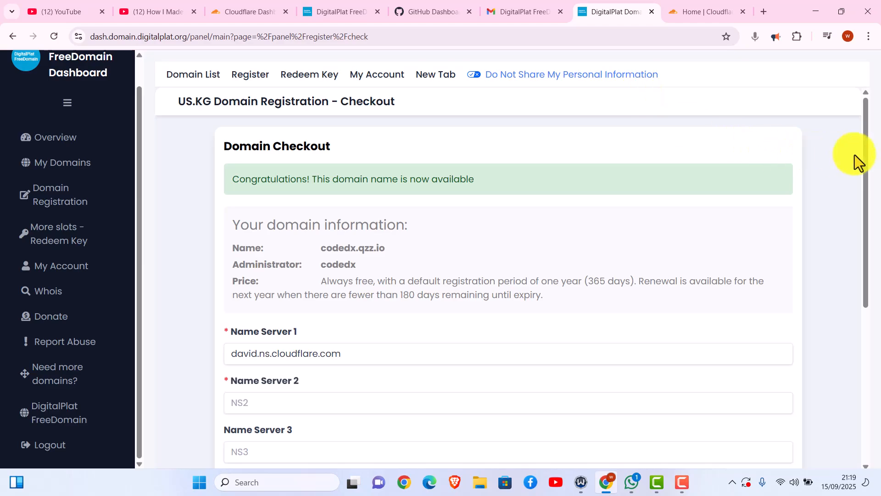
pyautogui.moveTo(862, 155); pyautogui.dragTo(866, 210)
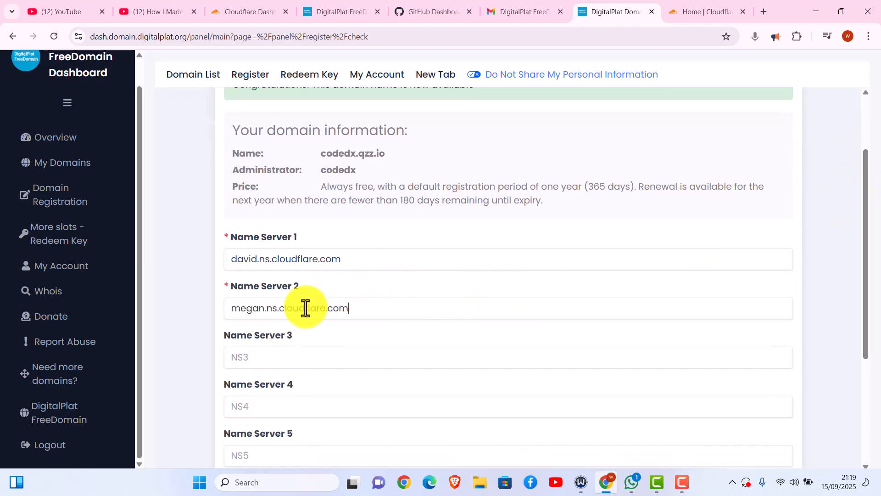
pyautogui.moveTo(868, 271); pyautogui.dragTo(878, 414)
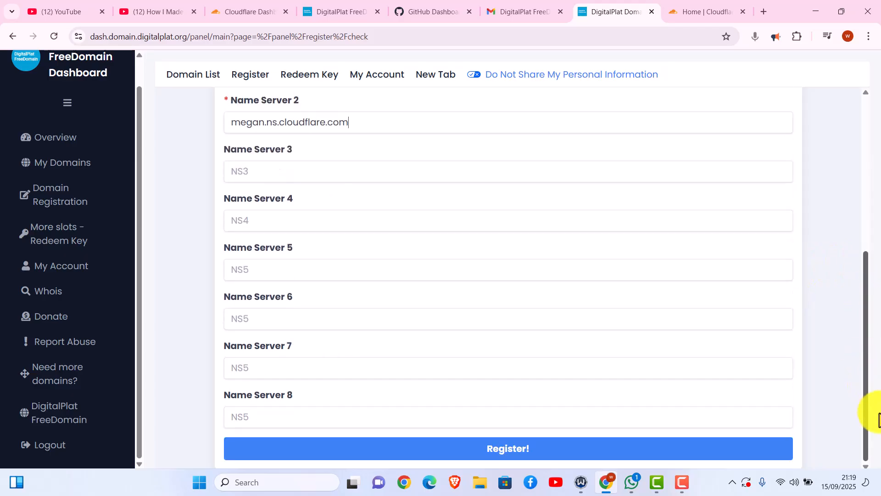
pyautogui.click(549, 449)
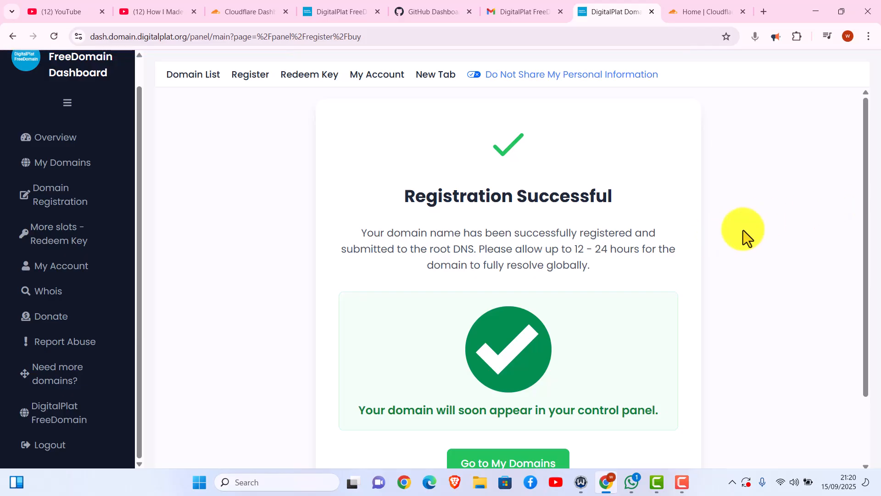
# - Open codedx.qzz.io from My Domains and show its Renew options
pyautogui.moveTo(566, 250); pyautogui.dragTo(615, 256)
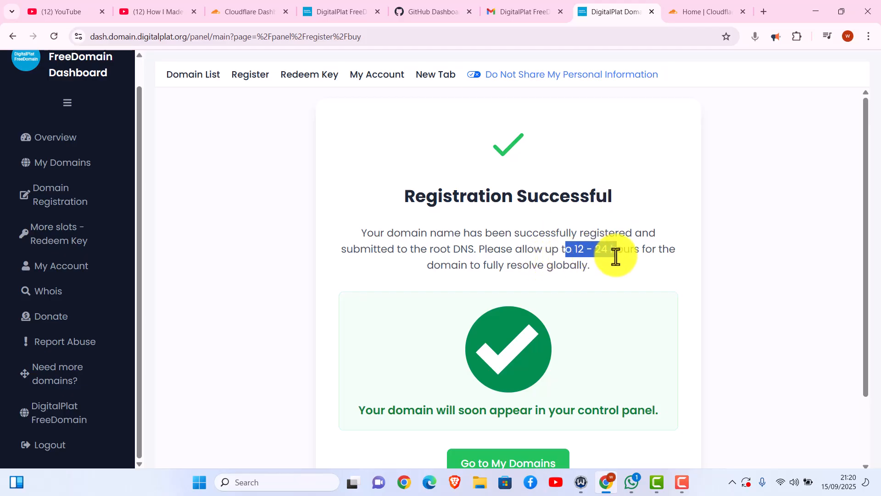
pyautogui.moveTo(867, 226); pyautogui.dragTo(859, 354)
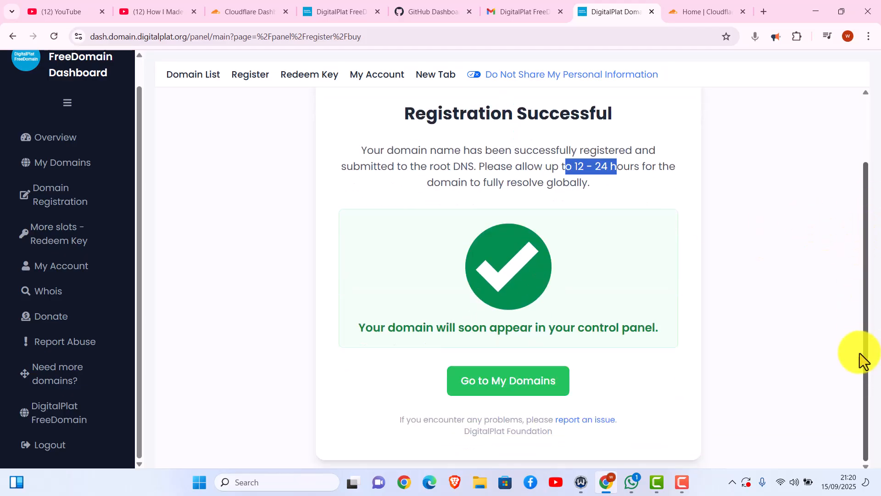
pyautogui.click(568, 169)
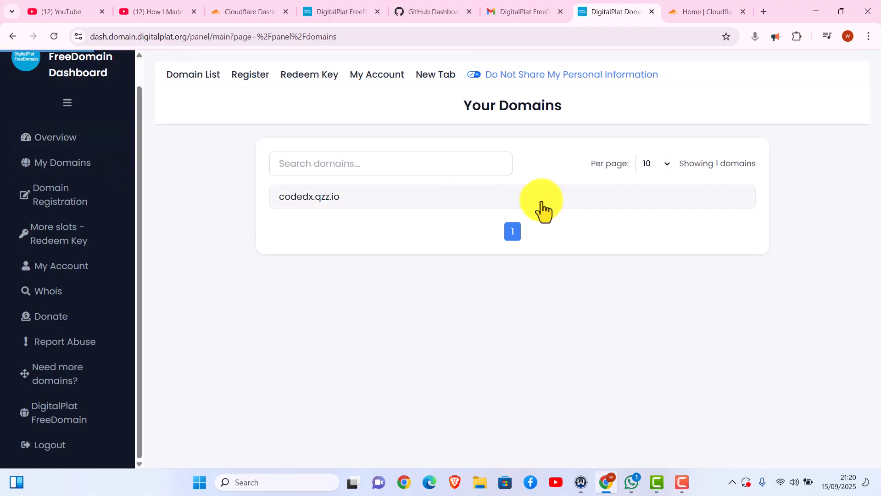
pyautogui.click(318, 205)
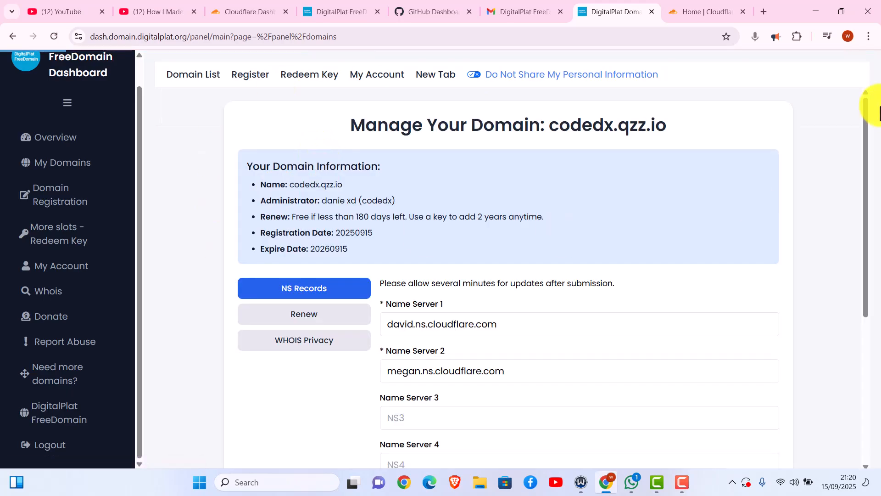
pyautogui.scroll(-2, 867, 137)
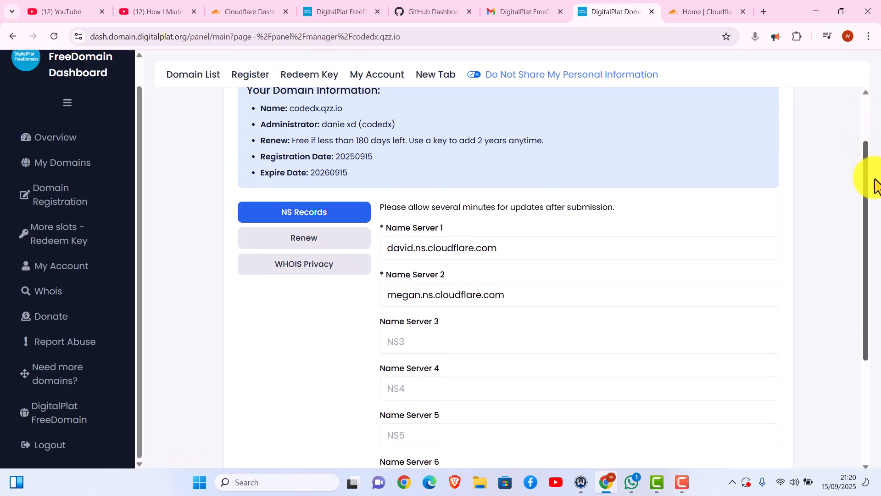
pyautogui.moveTo(876, 186); pyautogui.dragTo(874, 153)
pyautogui.click(333, 298)
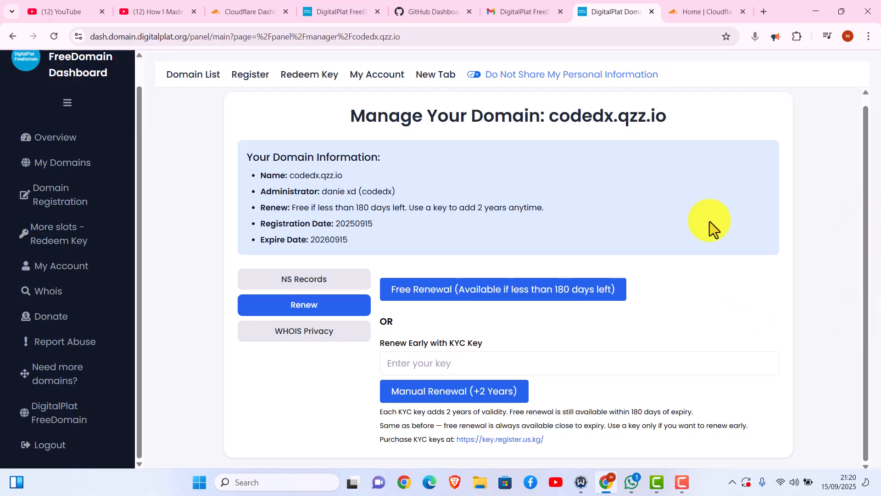
# - Attempt Manual then Free Renewal of codedx.qzz.io and read the Notice tab's refusal
pyautogui.click(430, 394)
pyautogui.click(488, 298)
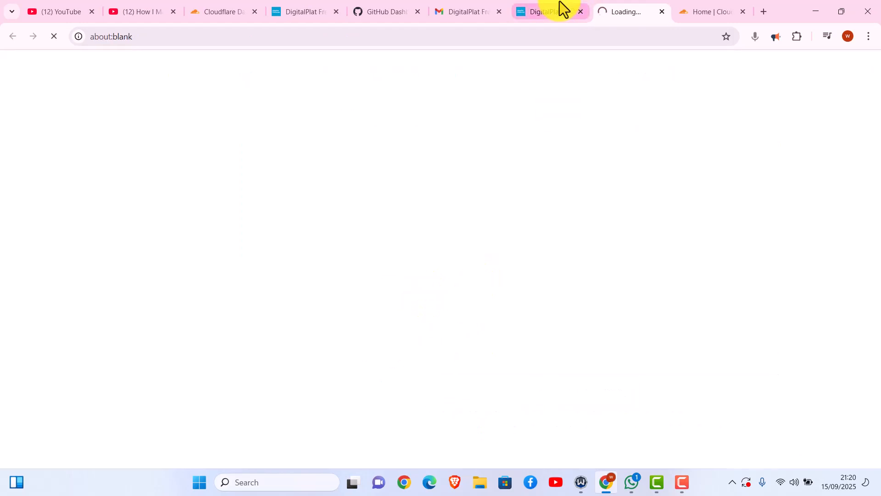
pyautogui.click(543, 10)
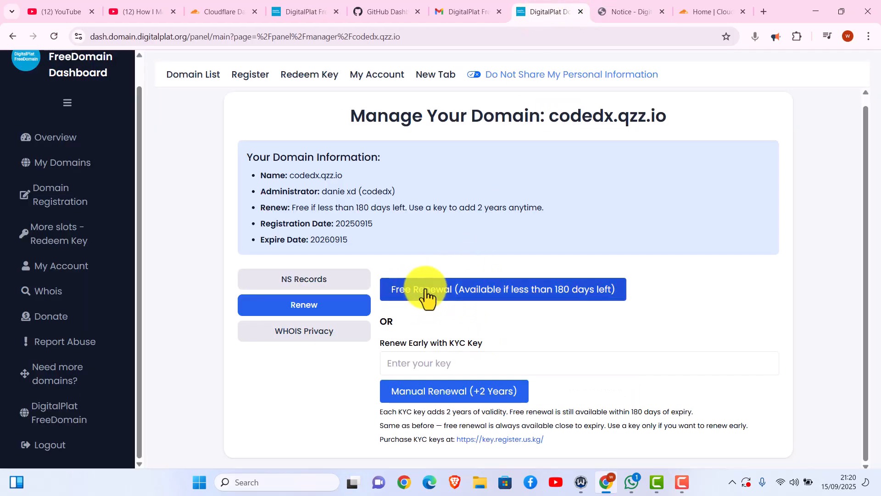
pyautogui.click(629, 10)
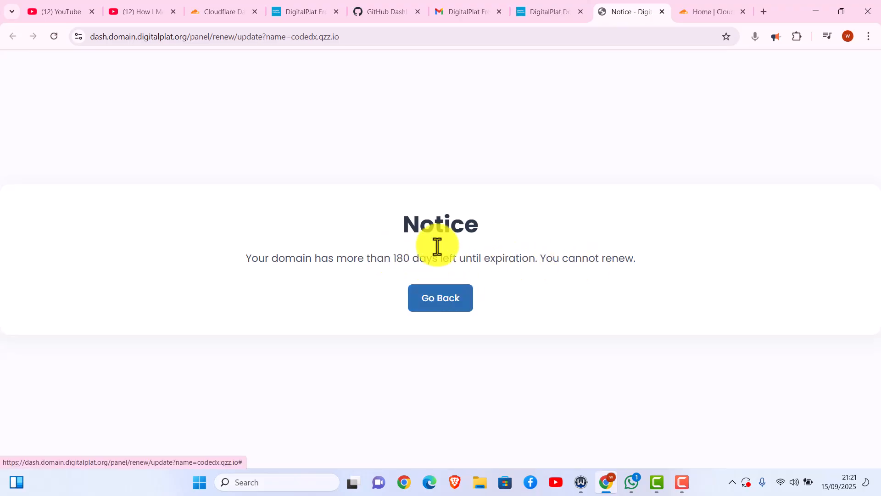
pyautogui.click(546, 10)
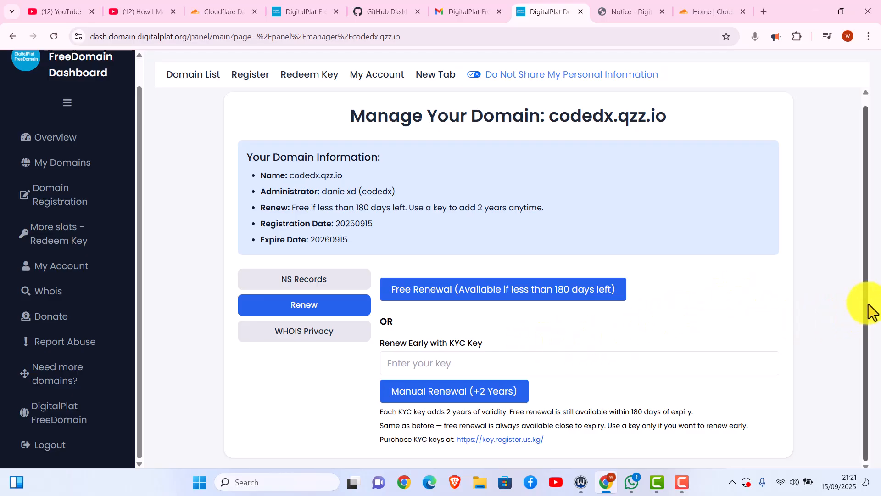
pyautogui.scroll(1, 864, 295)
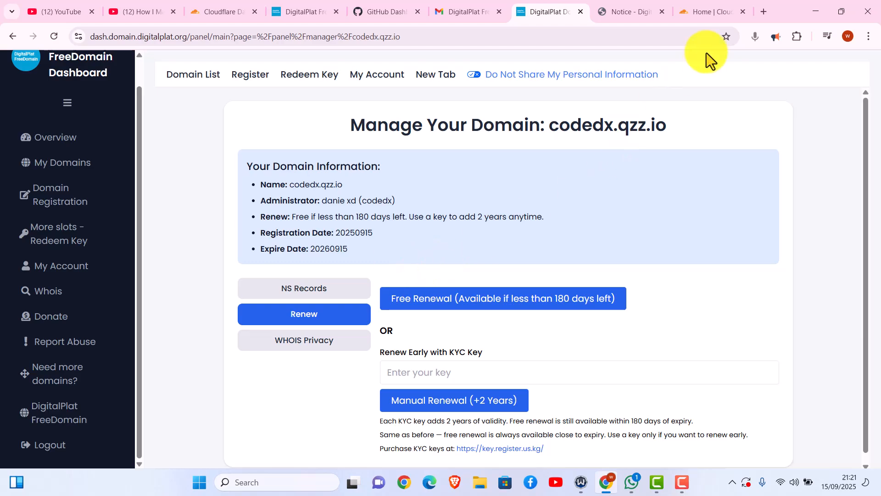
# - Confirm the nameserver change for codedx.qzz.io in Cloudflare and request an immediate nameserver check
pyautogui.click(709, 14)
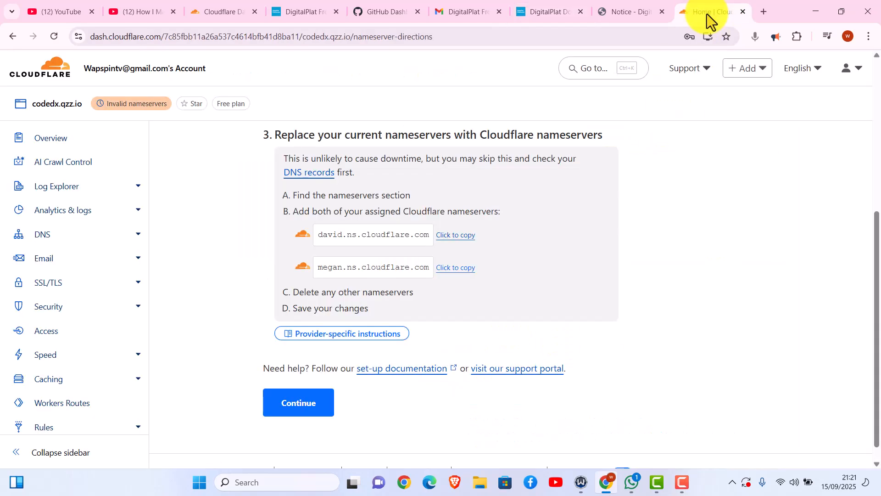
pyautogui.click(317, 406)
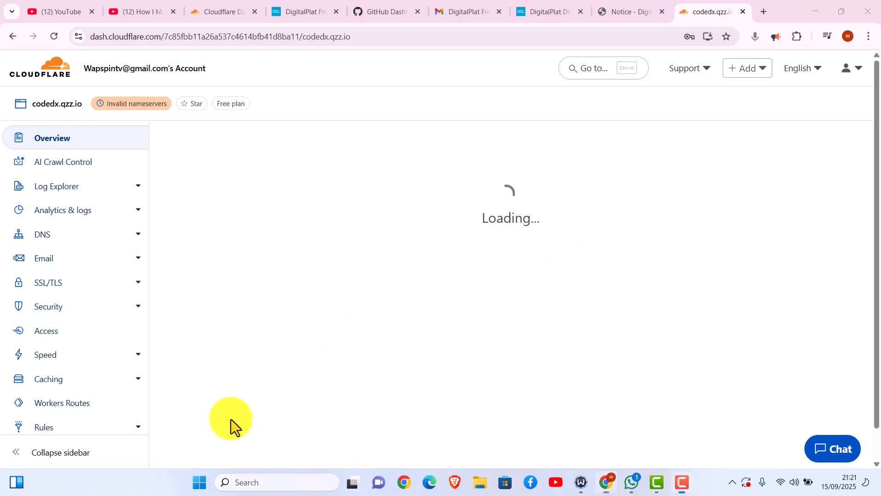
pyautogui.moveTo(875, 142); pyautogui.dragTo(879, 363)
pyautogui.click(537, 340)
pyautogui.moveTo(880, 322)
pyautogui.mouseDown()
pyautogui.moveTo(879, 295)
pyautogui.moveTo(880, 335)
pyautogui.mouseUp()
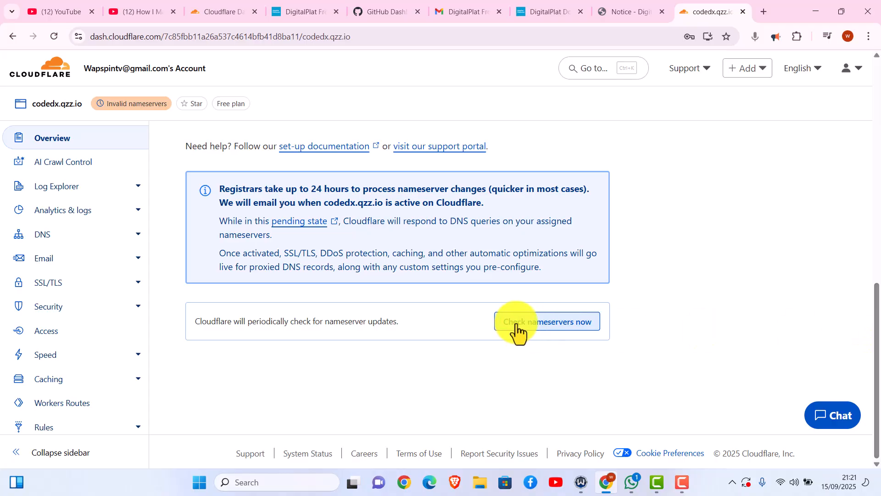
pyautogui.click(516, 324)
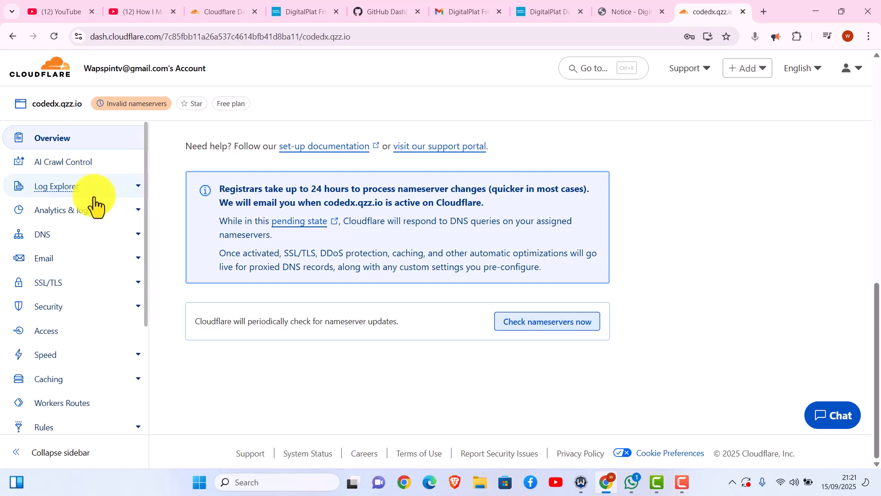
# - Return to the codedx.qzz.io overview, which flags invalid nameservers pending processing
pyautogui.click(64, 143)
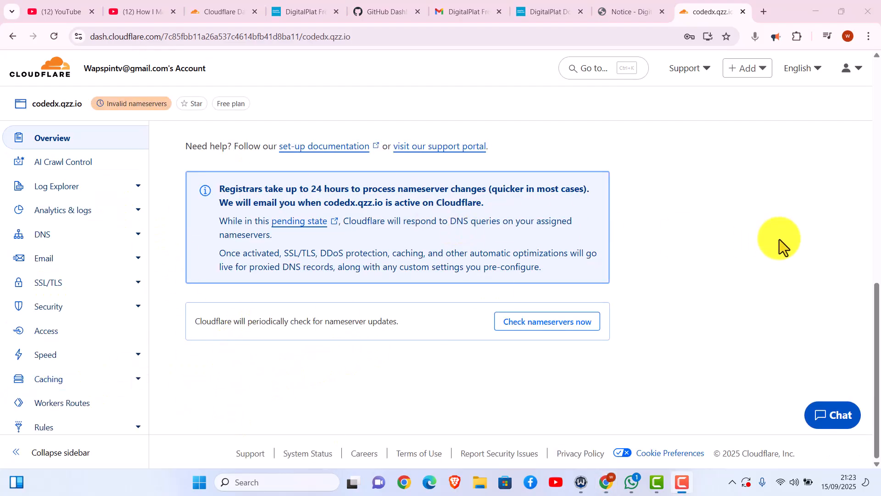
pyautogui.moveTo(877, 316); pyautogui.dragTo(879, 89)
pyautogui.scroll(-7, 850, 229)
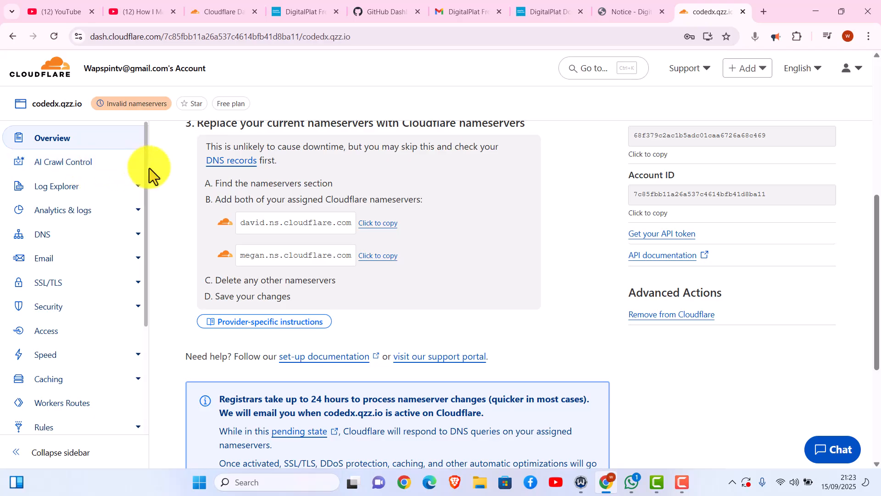
pyautogui.scroll(-1, 146, 184)
pyautogui.scroll(1, 145, 188)
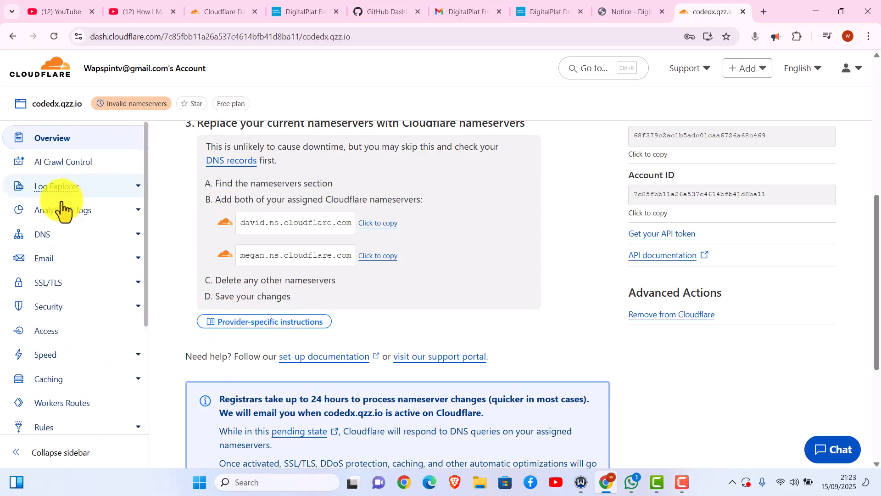
# - Go to Cloudflare Account home, open codedx.qzz.io, then return to the domain list showing it Active on Free
pyautogui.click(44, 72)
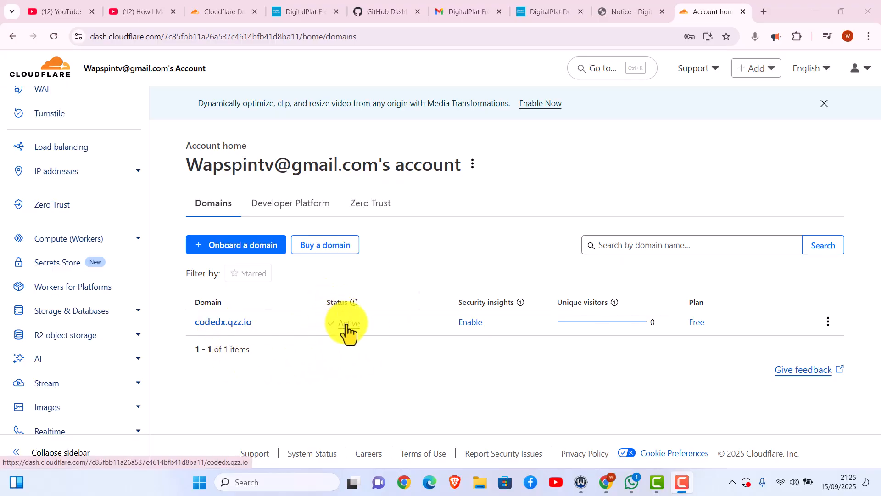
pyautogui.click(215, 327)
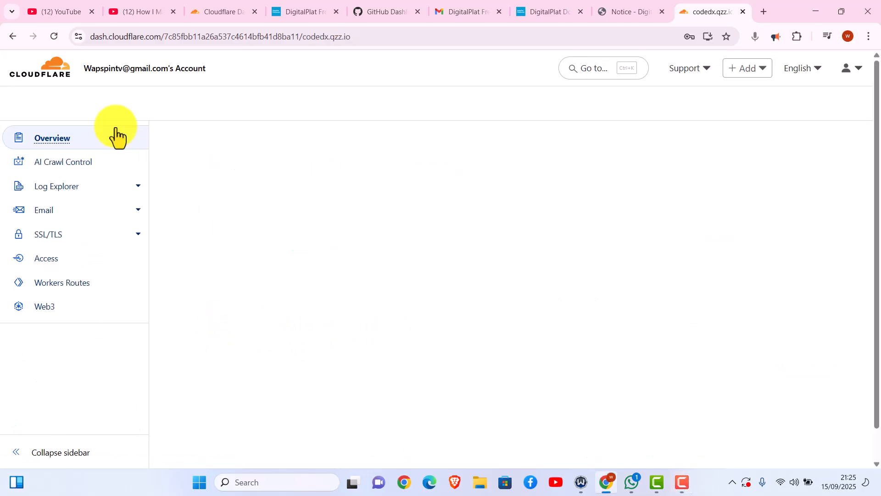
pyautogui.click(10, 40)
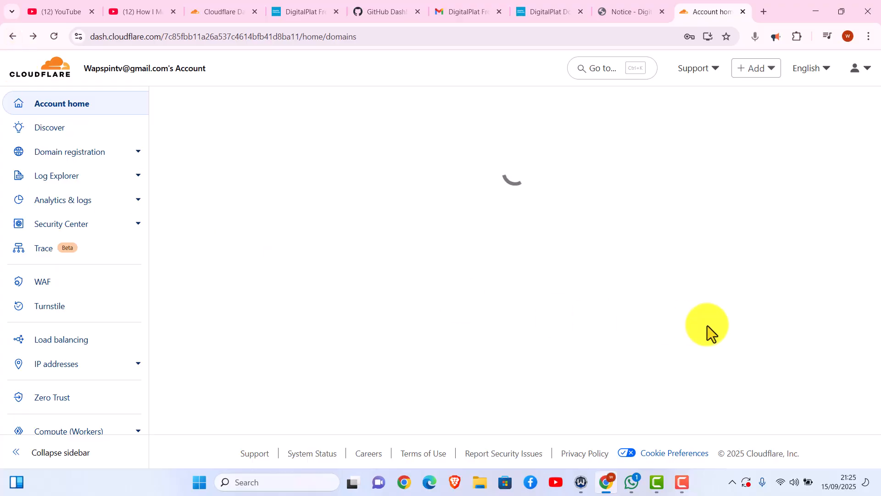